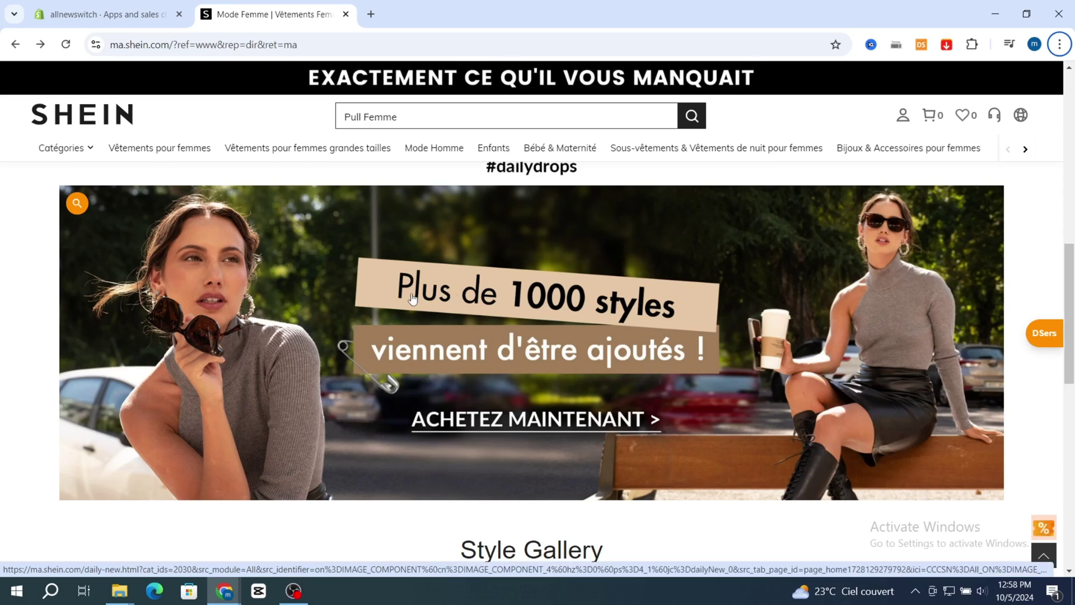
- Scroll through the SHEIN women's fashion homepage
{"action": "scroll", "coordinate": [386, 302], "scroll_direction": "down", "scroll_amount": 3}
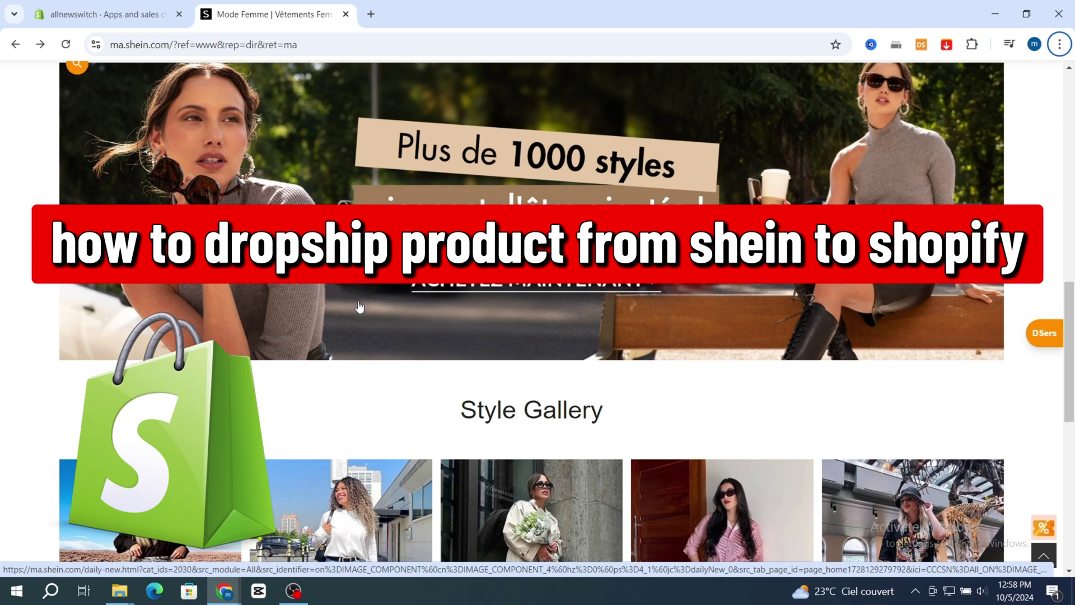
{"action": "scroll", "coordinate": [322, 320], "scroll_direction": "up", "scroll_amount": 2}
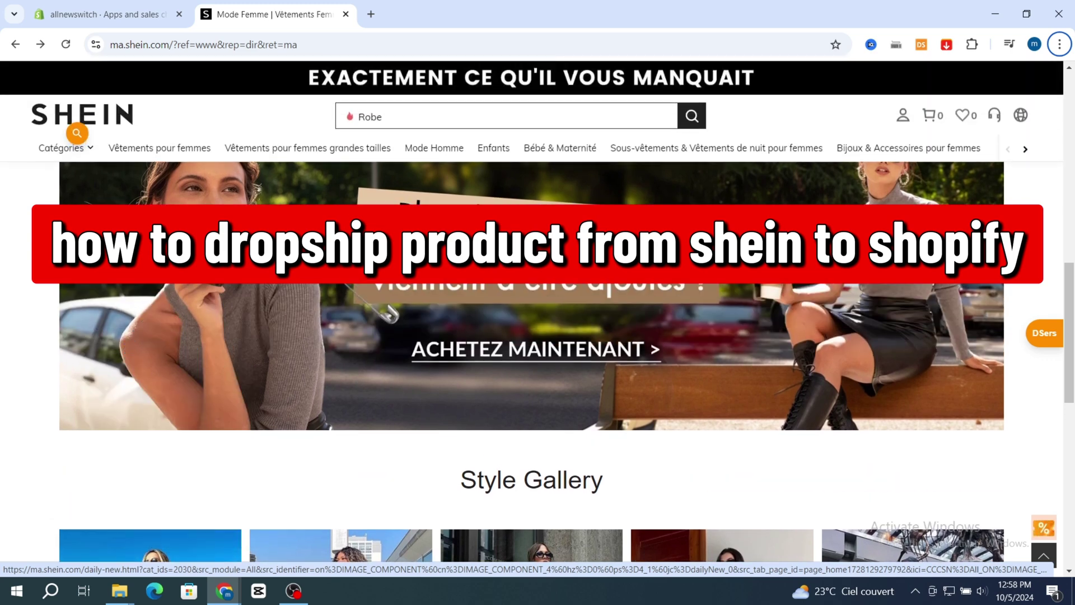
{"action": "left_click", "coordinate": [53, 11]}
{"action": "left_click", "coordinate": [268, 14]}
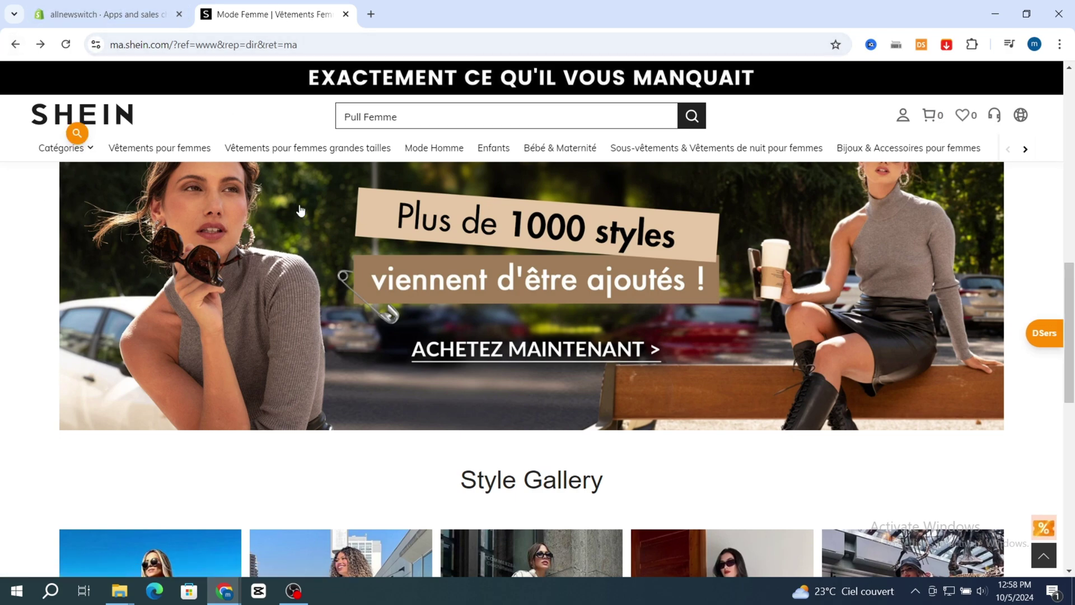
{"action": "scroll", "coordinate": [300, 340], "scroll_direction": "down", "scroll_amount": 10}
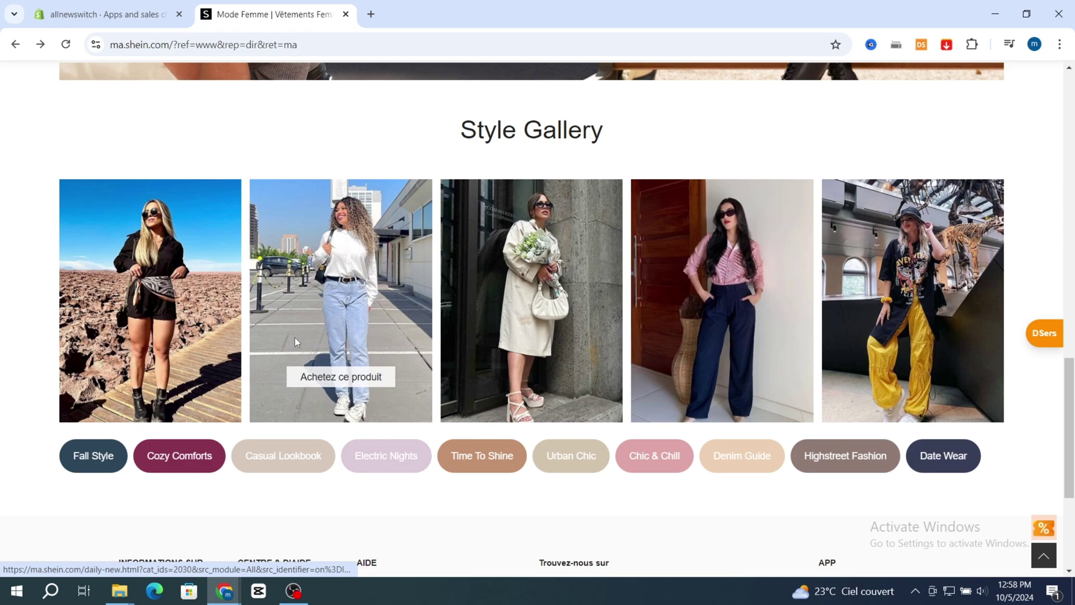
{"action": "scroll", "coordinate": [295, 347], "scroll_direction": "up", "scroll_amount": 14}
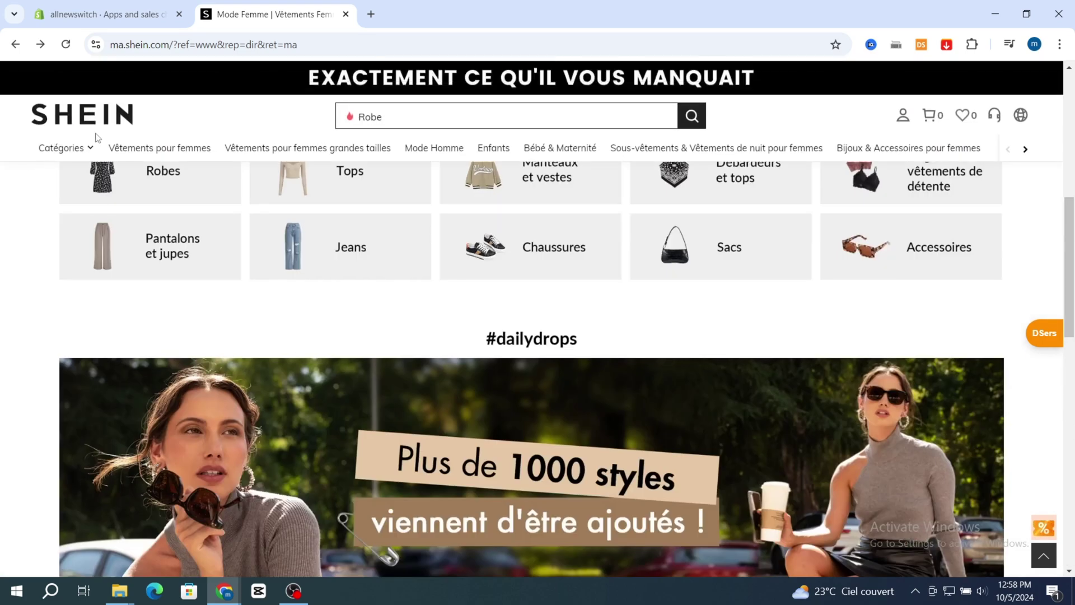
- Browse the SHEIN Style Gallery, then go back to the Shopify store admin
{"action": "mouse_move", "coordinate": [901, 115]}
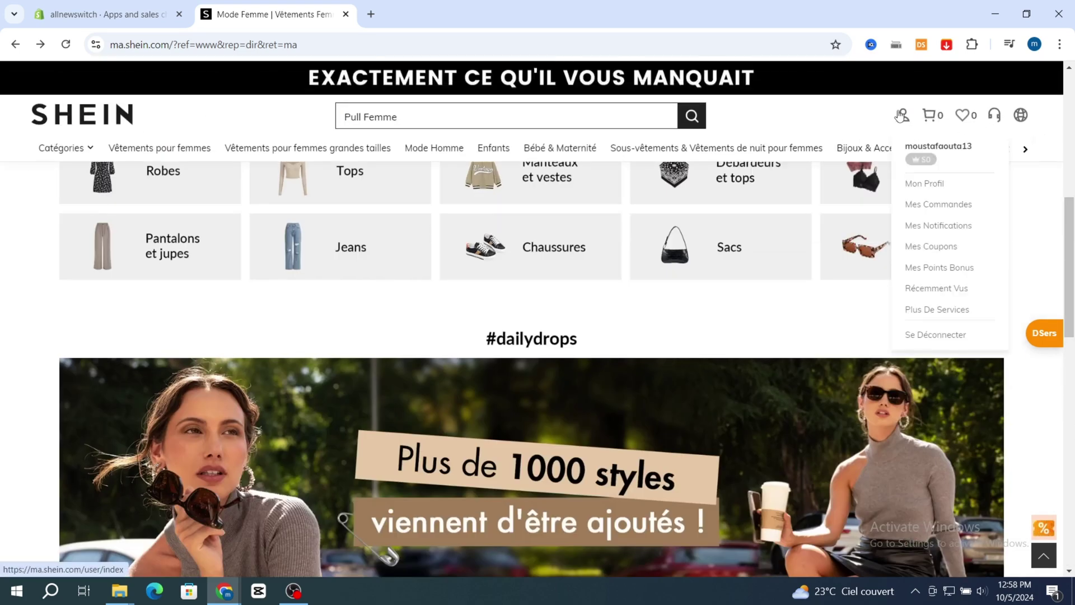
{"action": "scroll", "coordinate": [432, 423], "scroll_direction": "down", "scroll_amount": 8}
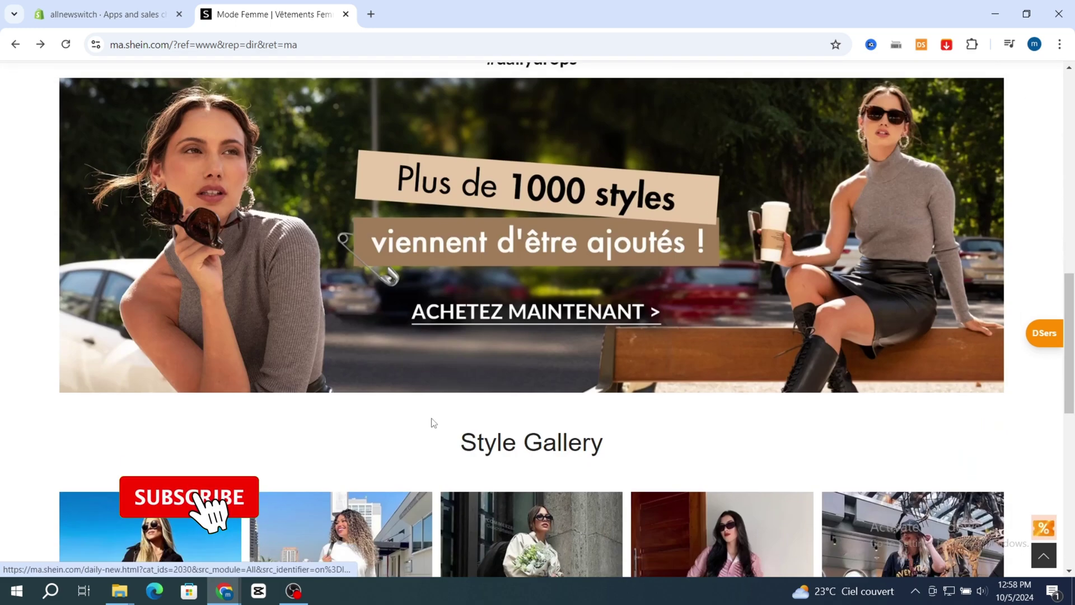
{"action": "scroll", "coordinate": [248, 372], "scroll_direction": "up", "scroll_amount": 6}
{"action": "scroll", "coordinate": [252, 347], "scroll_direction": "down", "scroll_amount": 1}
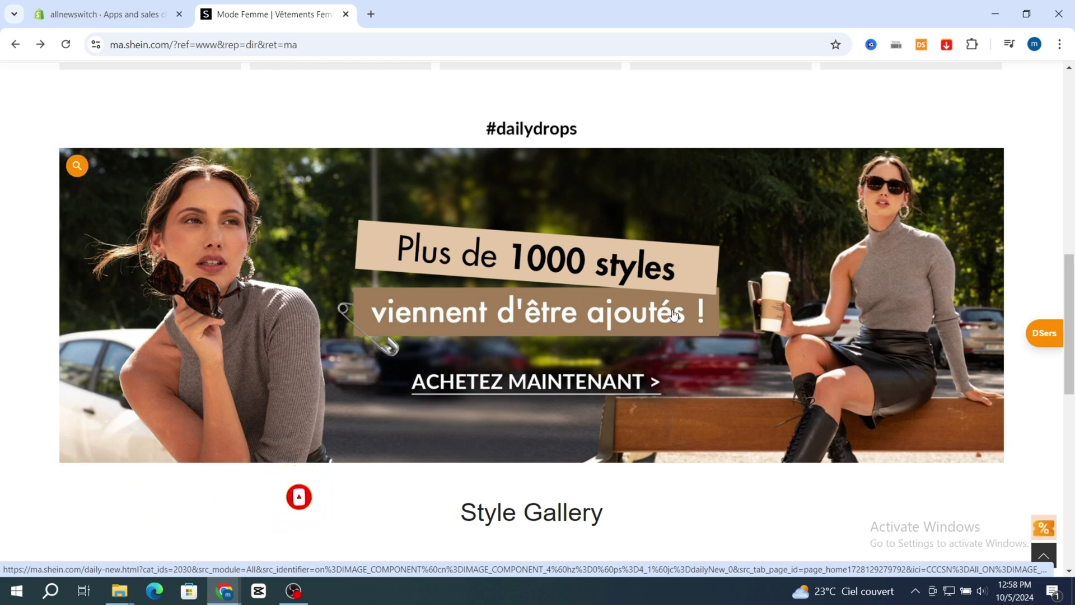
{"action": "scroll", "coordinate": [199, 253], "scroll_direction": "down", "scroll_amount": 7}
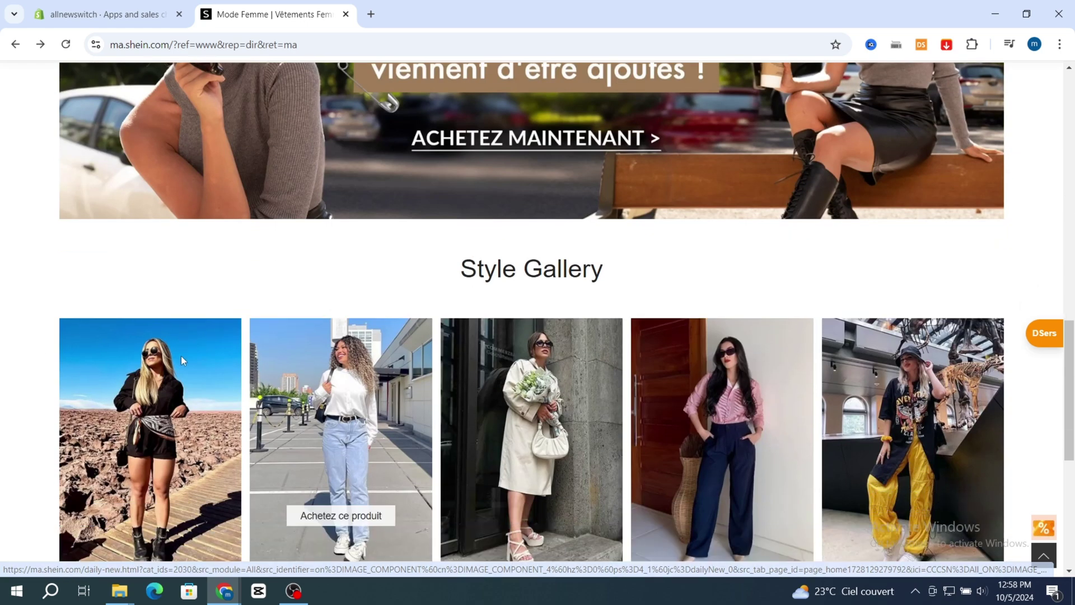
{"action": "mouse_move", "coordinate": [574, 271]}
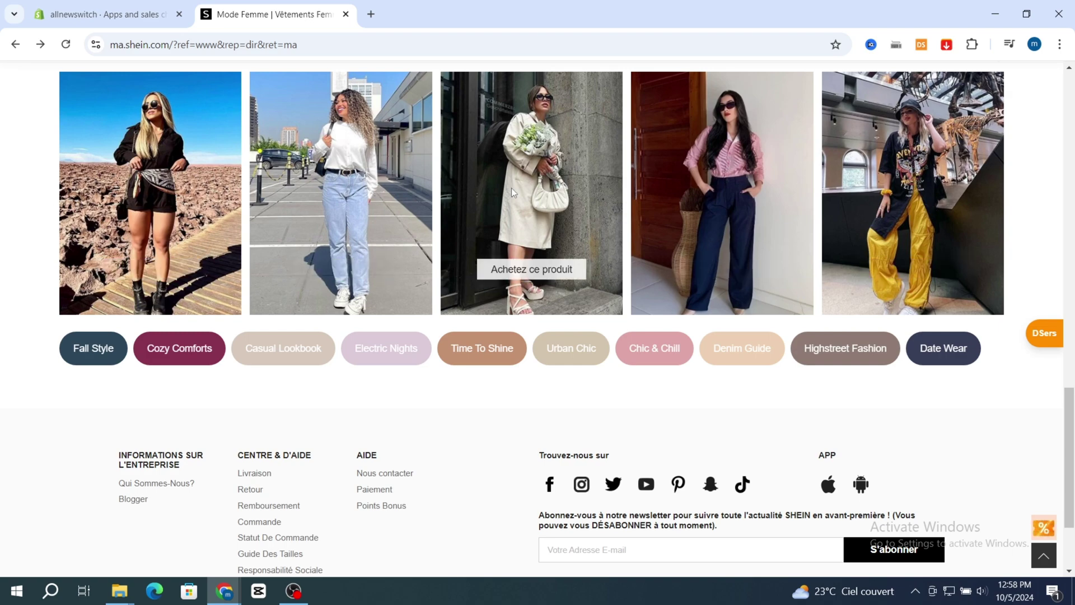
{"action": "scroll", "coordinate": [294, 284], "scroll_direction": "up", "scroll_amount": 5}
{"action": "left_click", "coordinate": [84, 10]}
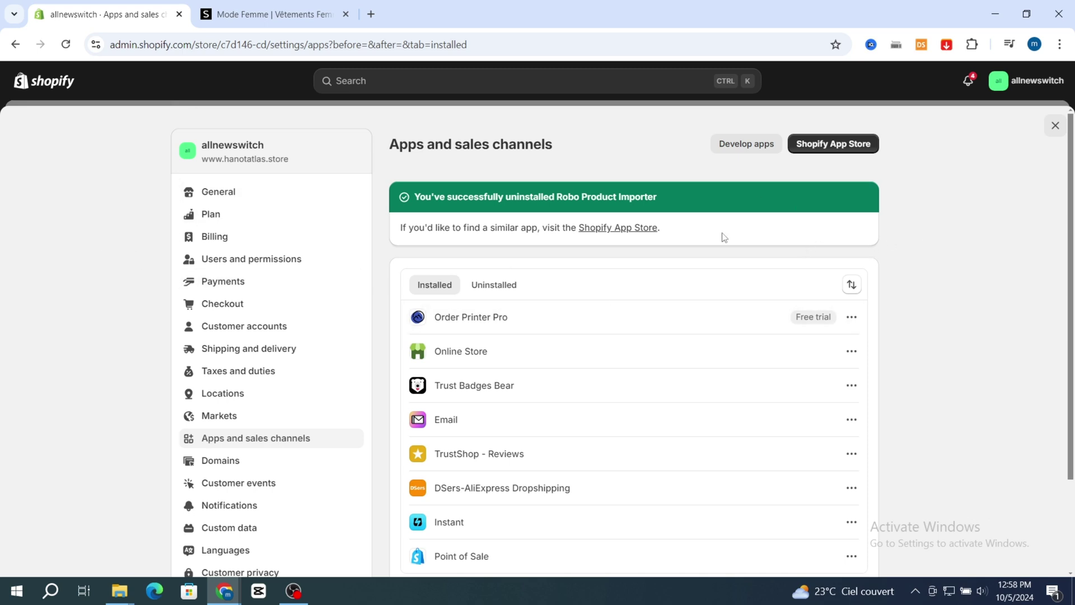
- Open Settings > Apps and sales channels in the Shopify admin
{"action": "left_click", "coordinate": [66, 84]}
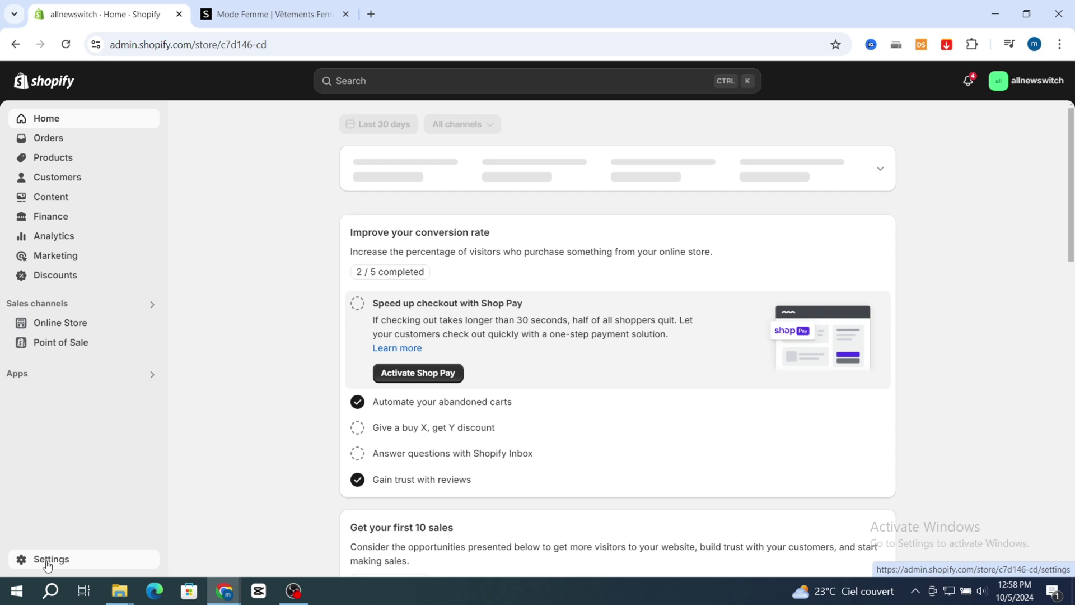
{"action": "left_click", "coordinate": [48, 565]}
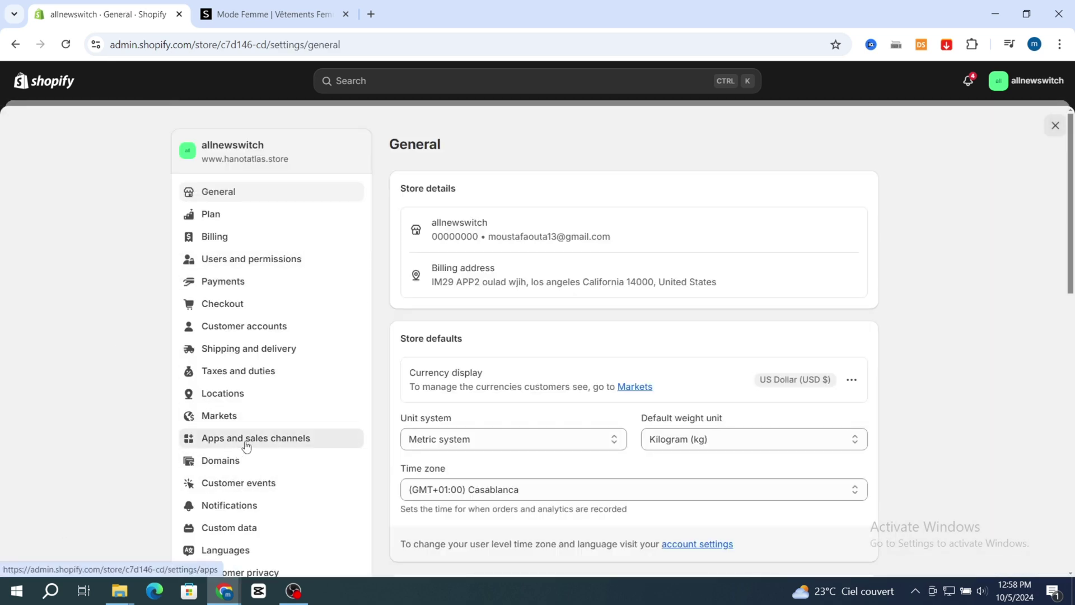
{"action": "left_click", "coordinate": [247, 443]}
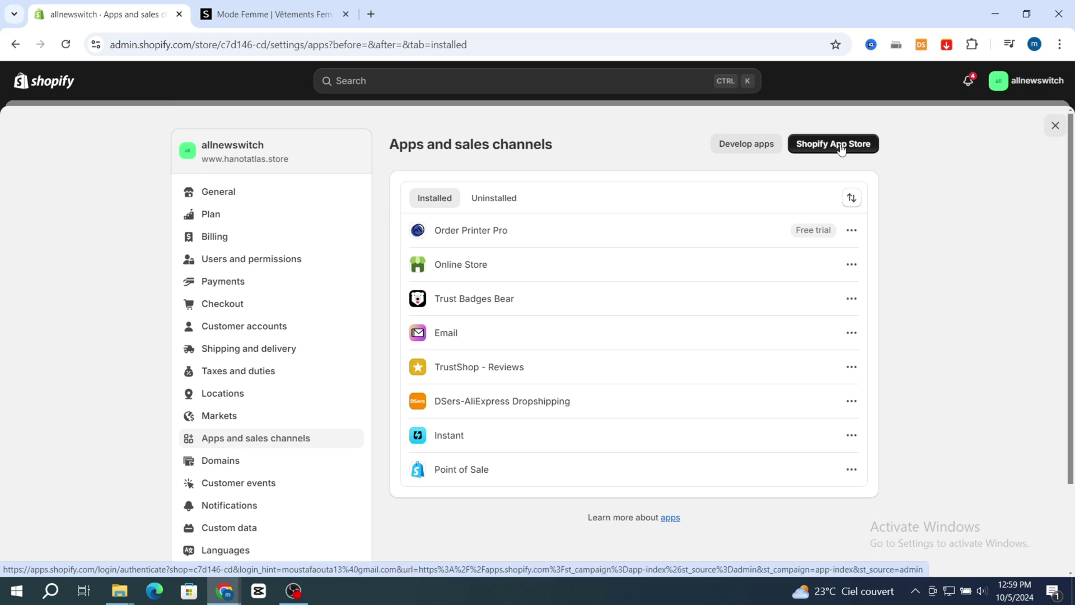
- Launch the Shopify App Store from the apps settings
{"action": "left_click", "coordinate": [302, 15]}
{"action": "left_click", "coordinate": [146, 18]}
{"action": "left_click", "coordinate": [249, 17]}
{"action": "left_click", "coordinate": [89, 17]}
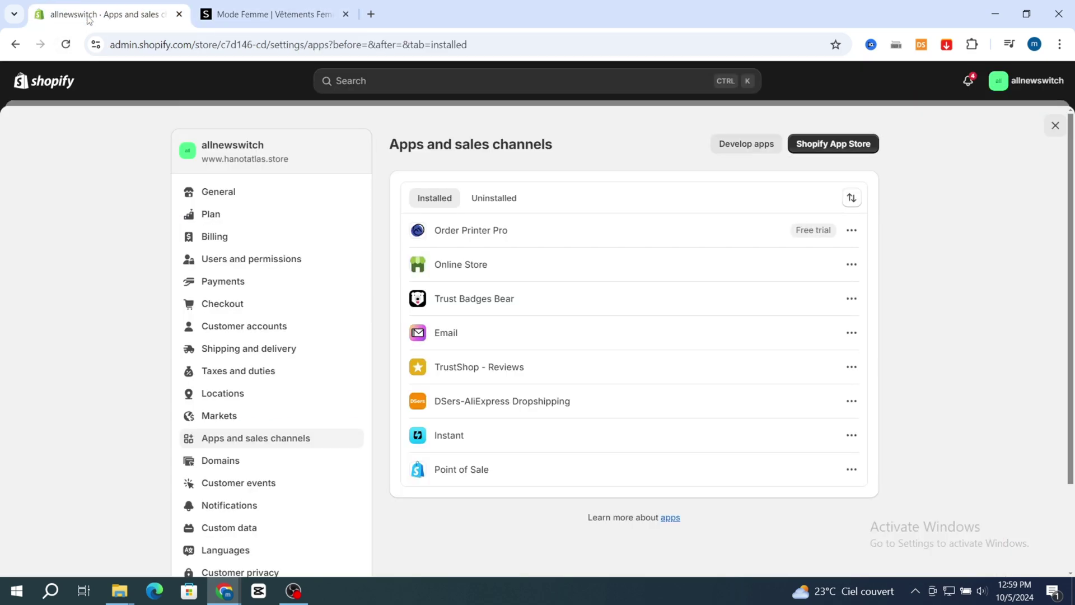
{"action": "left_click", "coordinate": [825, 146]}
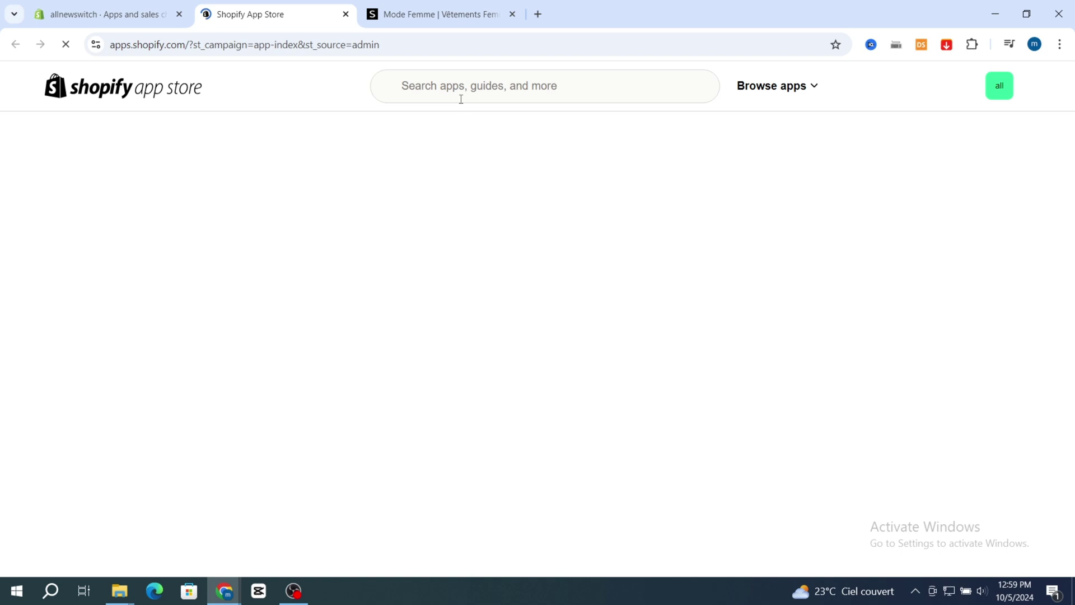
- Search the App Store for 'robot importer' and scan the importer app results
{"action": "left_click", "coordinate": [474, 94]}
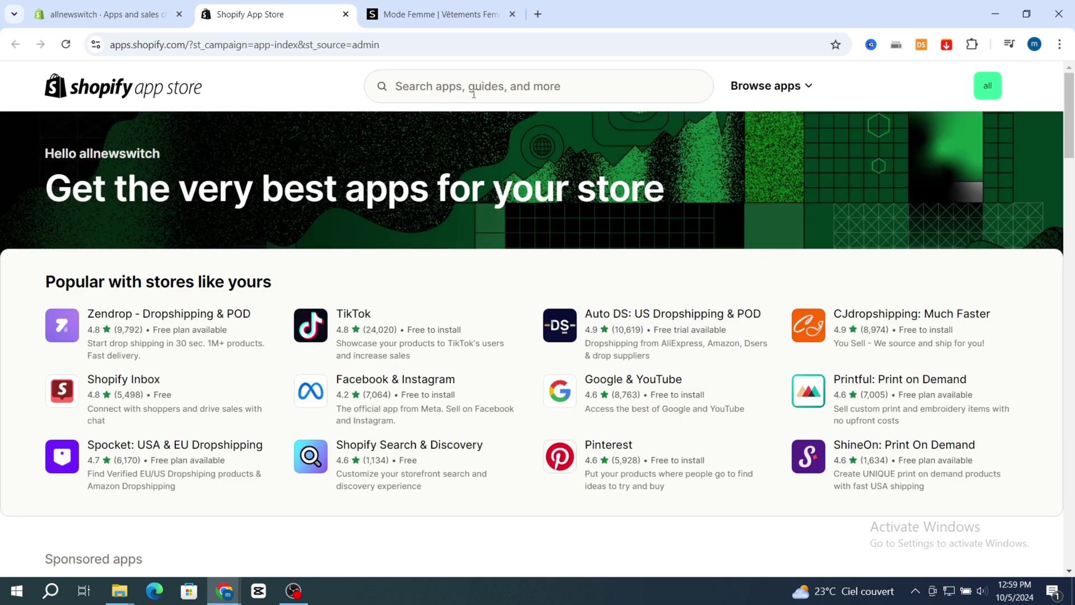
{"action": "left_click", "coordinate": [474, 94]}
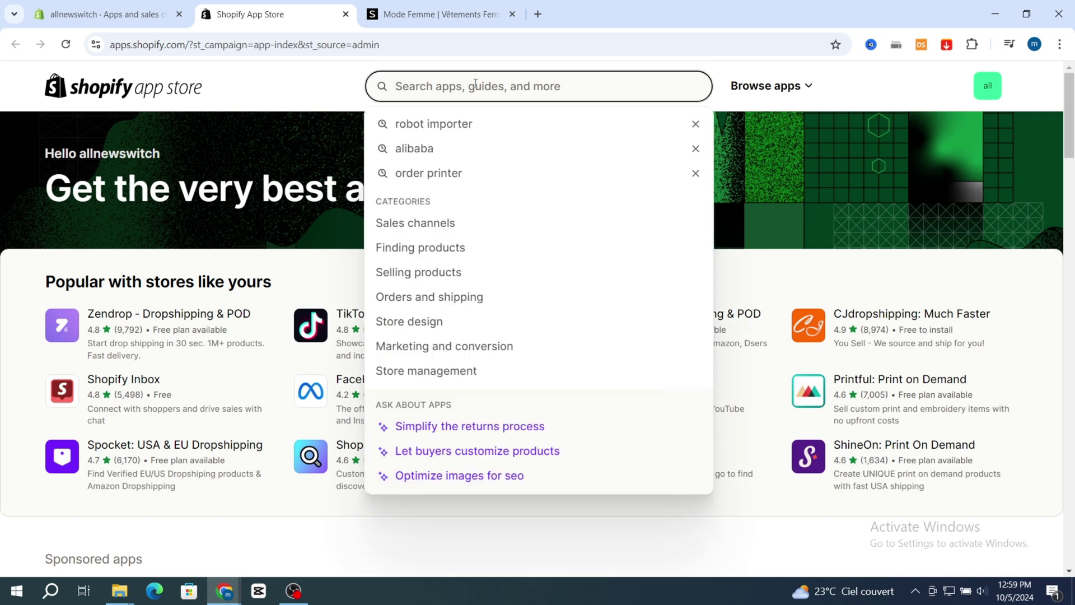
{"action": "type", "text": "rpob"}
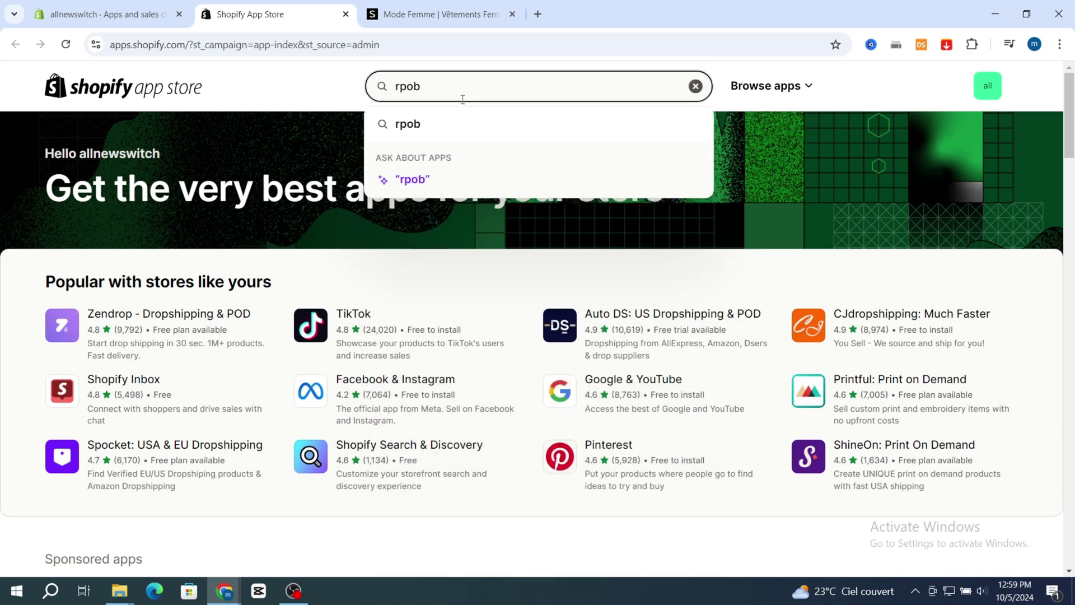
{"action": "key", "text": "BackSpace"}
{"action": "type", "text": "robo"}
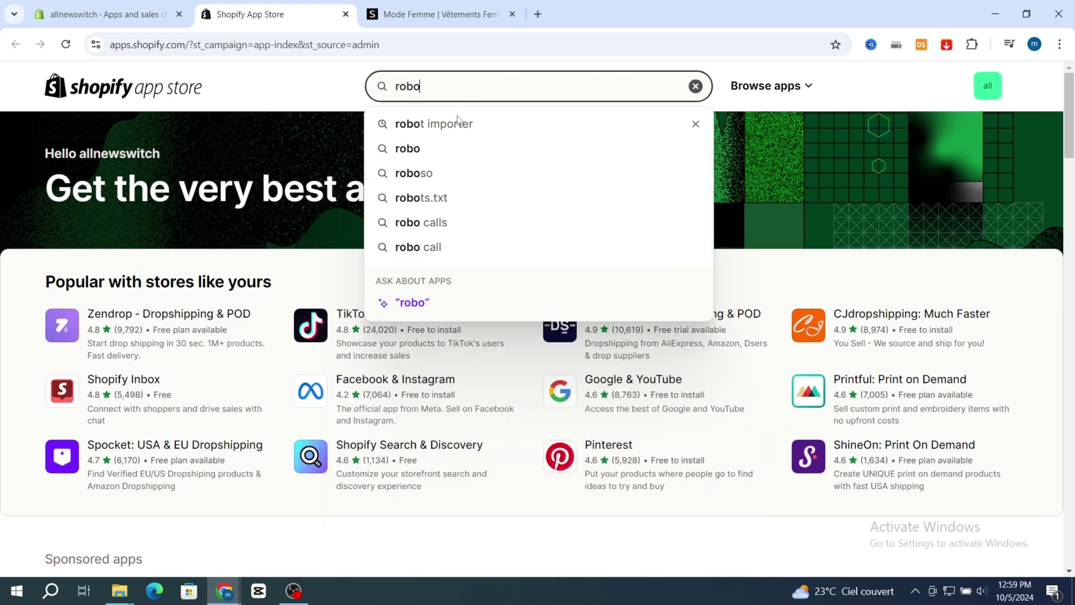
{"action": "left_click", "coordinate": [457, 122]}
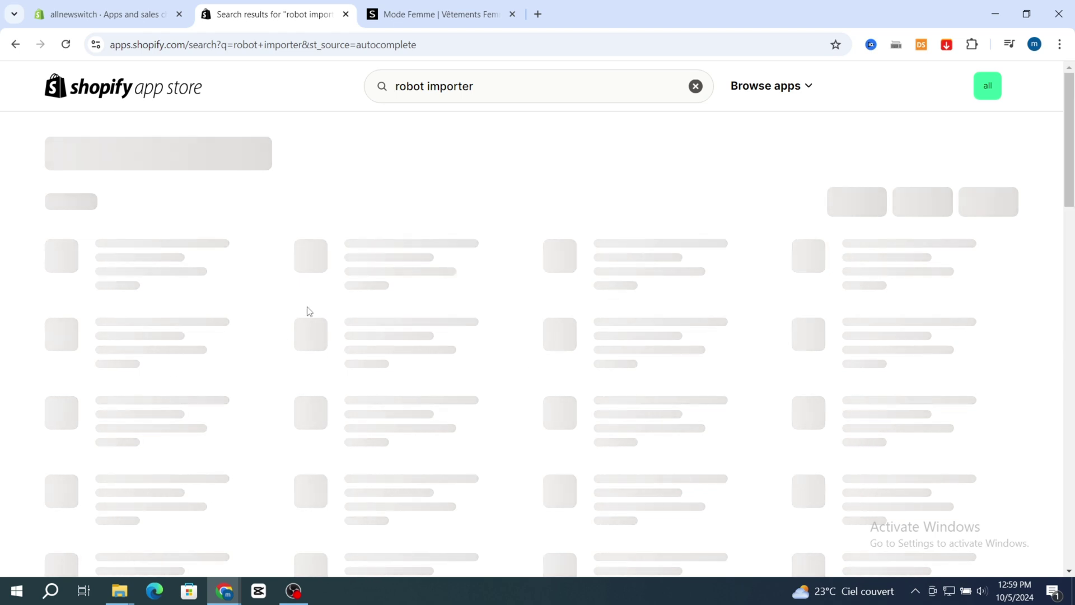
{"action": "scroll", "coordinate": [741, 451], "scroll_direction": "down", "scroll_amount": 4}
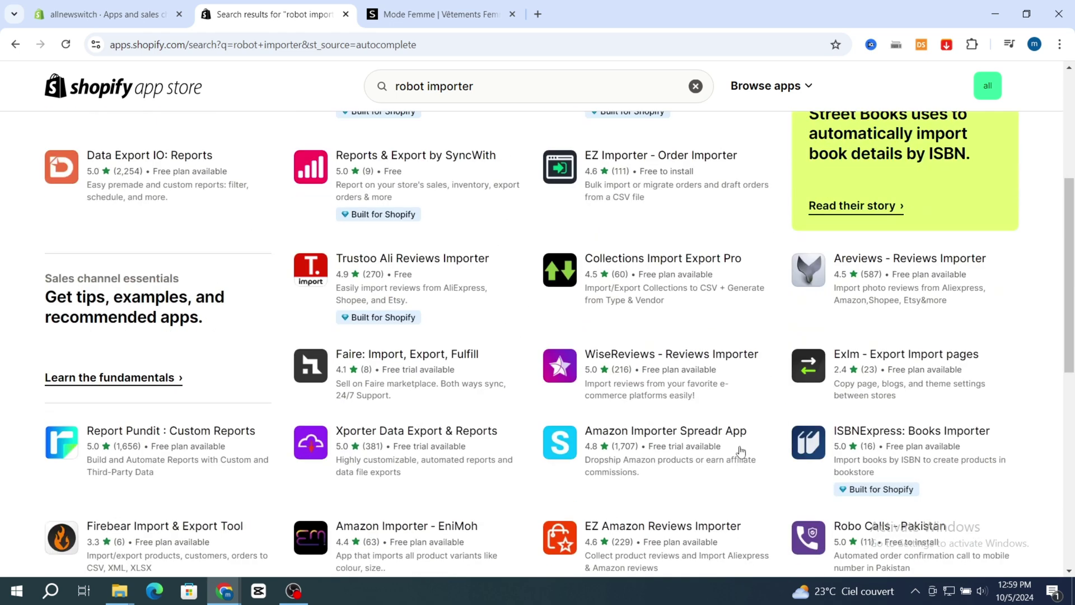
{"action": "scroll", "coordinate": [741, 450], "scroll_direction": "down", "scroll_amount": 3}
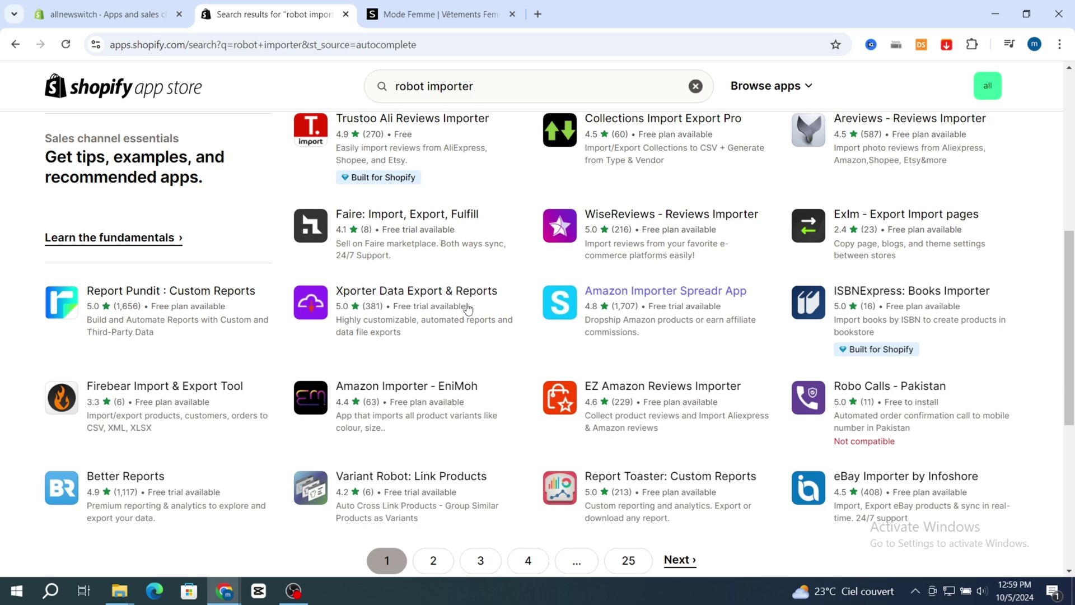
{"action": "scroll", "coordinate": [464, 307], "scroll_direction": "up", "scroll_amount": 6}
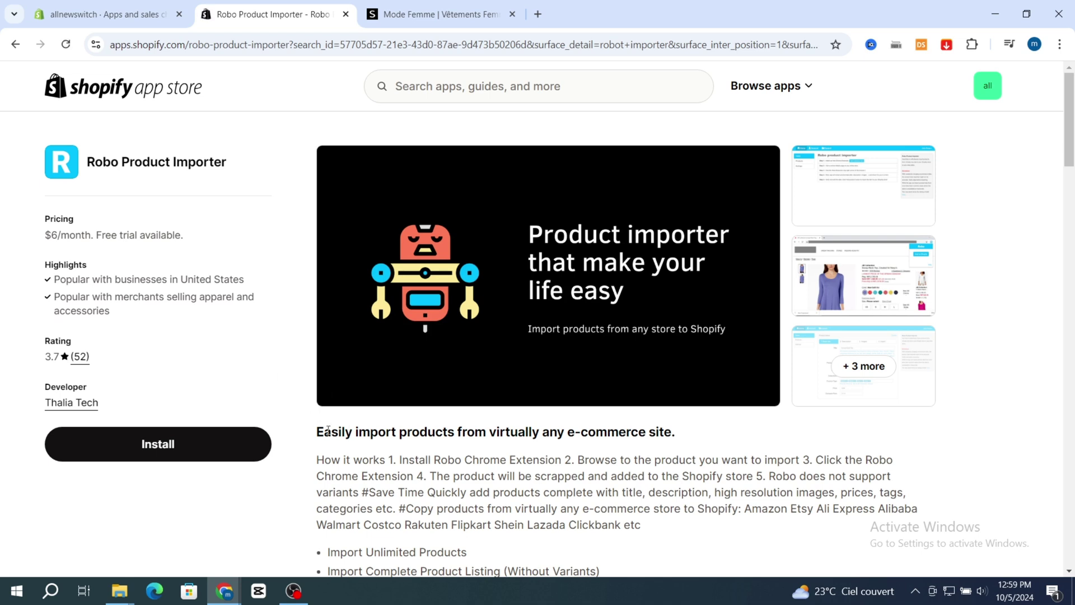
- Install Robo Product Importer, grant its permissions, and approve the $6.00 Basic Account plan
{"action": "scroll", "coordinate": [329, 429], "scroll_direction": "down", "scroll_amount": 1}
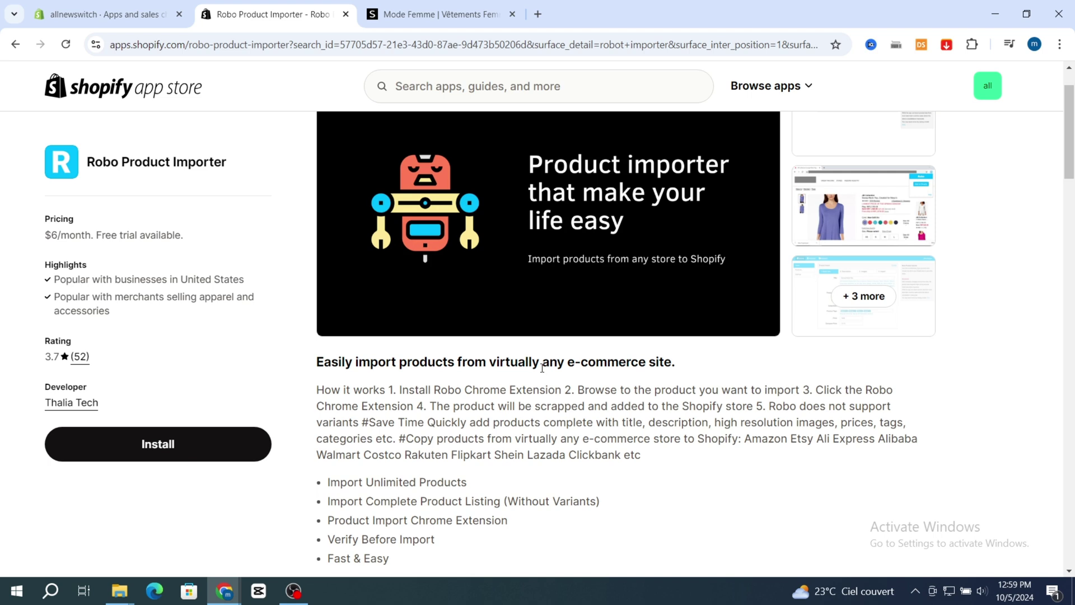
{"action": "left_click", "coordinate": [185, 446]}
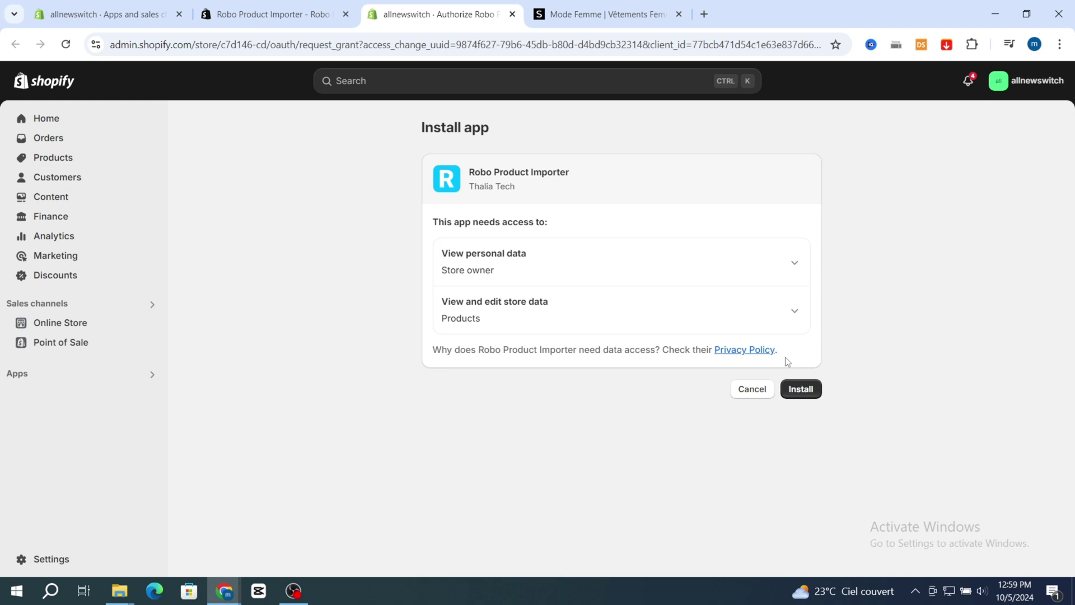
{"action": "left_click", "coordinate": [789, 392]}
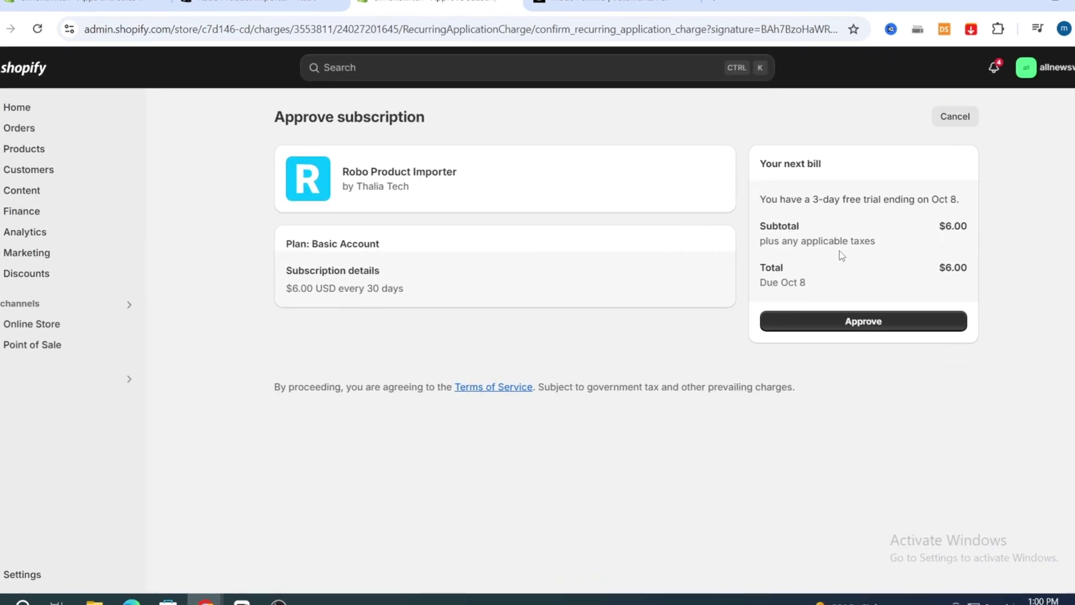
{"action": "left_click", "coordinate": [837, 323]}
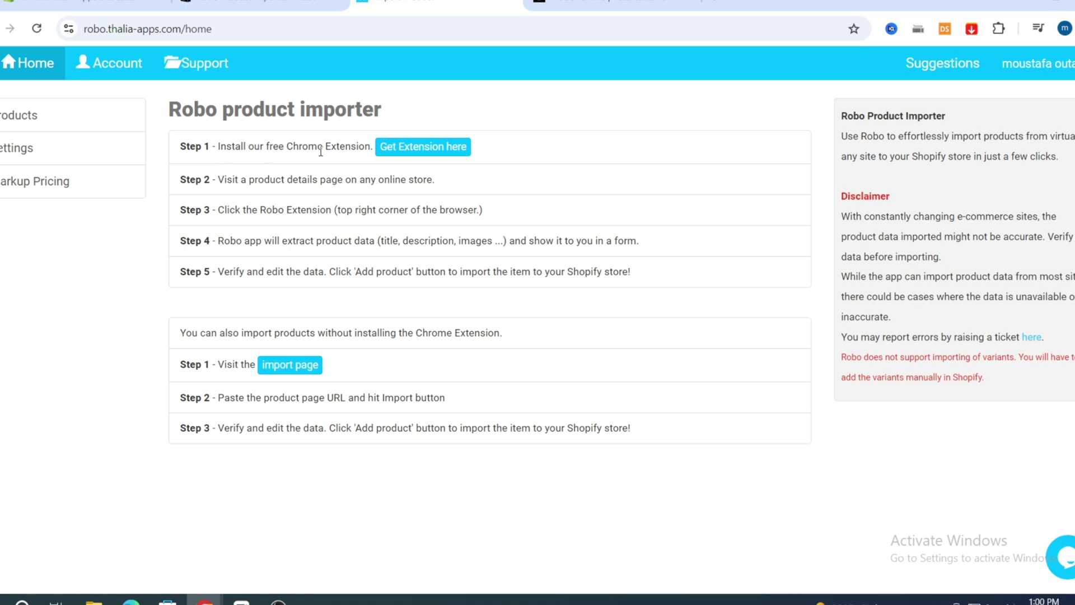
- Add the Robo Product Importer extension to Chrome and pin it to the toolbar
{"action": "left_click", "coordinate": [408, 150]}
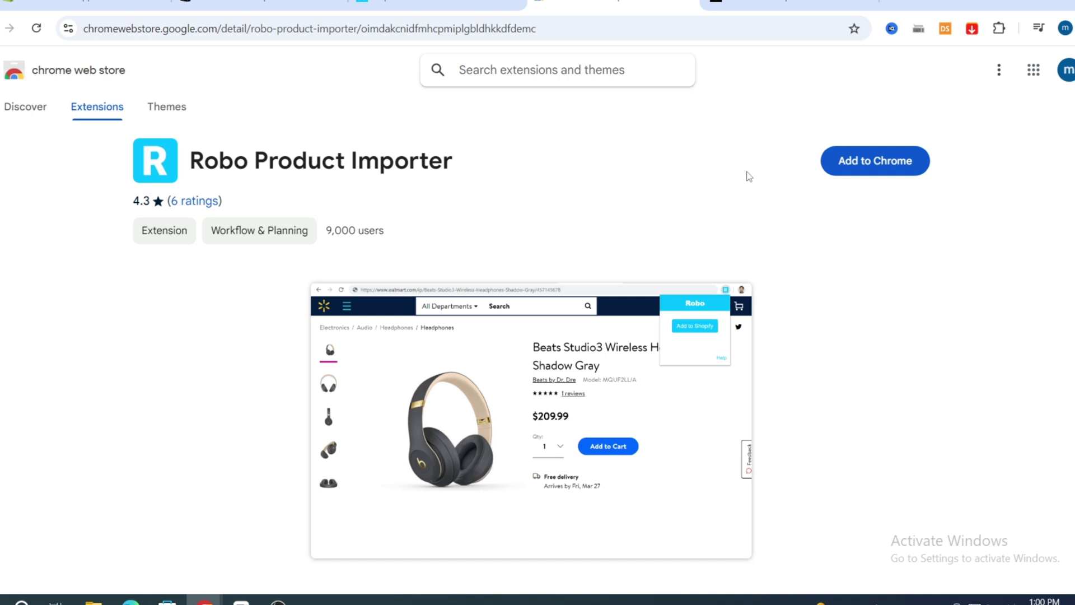
{"action": "left_click", "coordinate": [877, 161]}
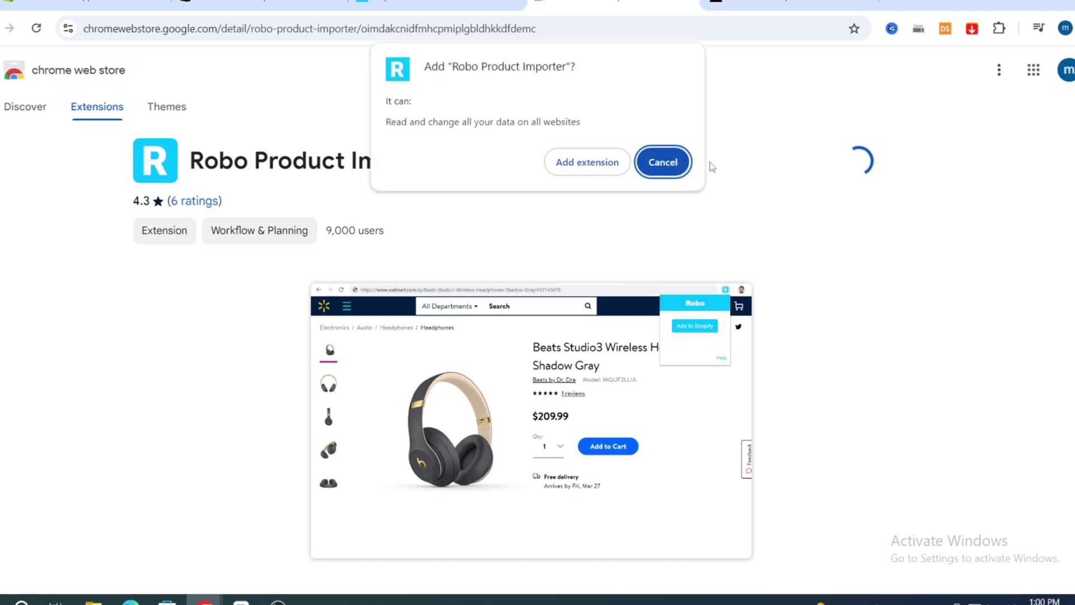
{"action": "left_click", "coordinate": [589, 163]}
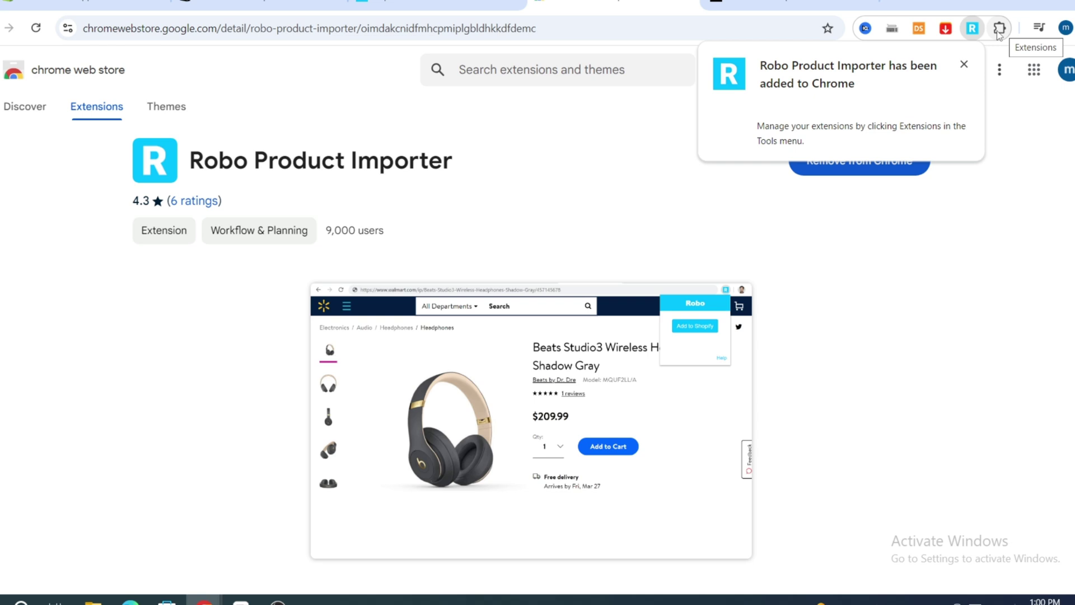
{"action": "left_click", "coordinate": [999, 30]}
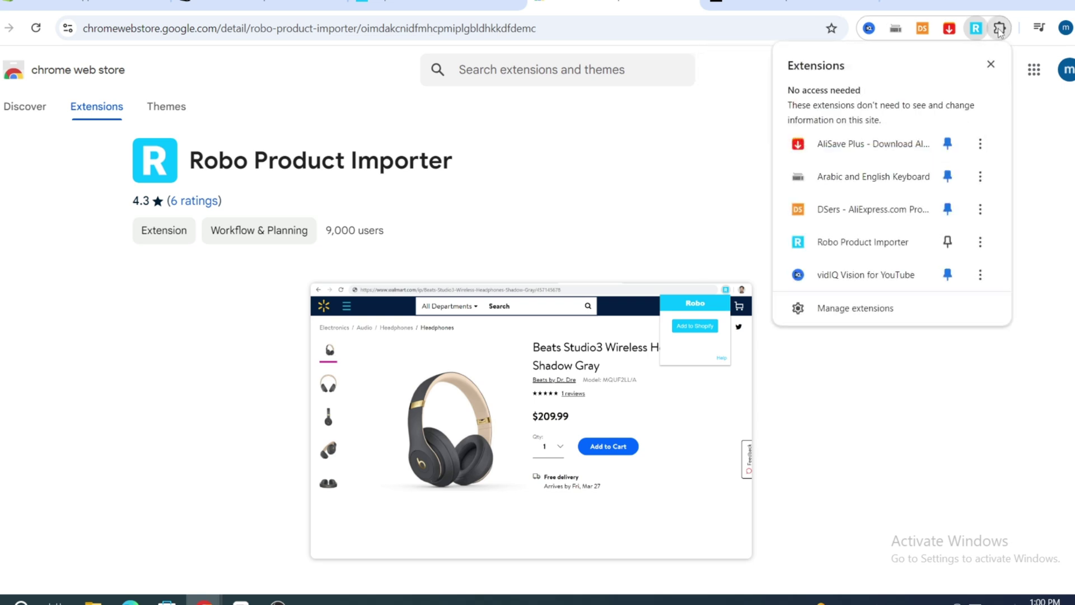
{"action": "left_click", "coordinate": [946, 244]}
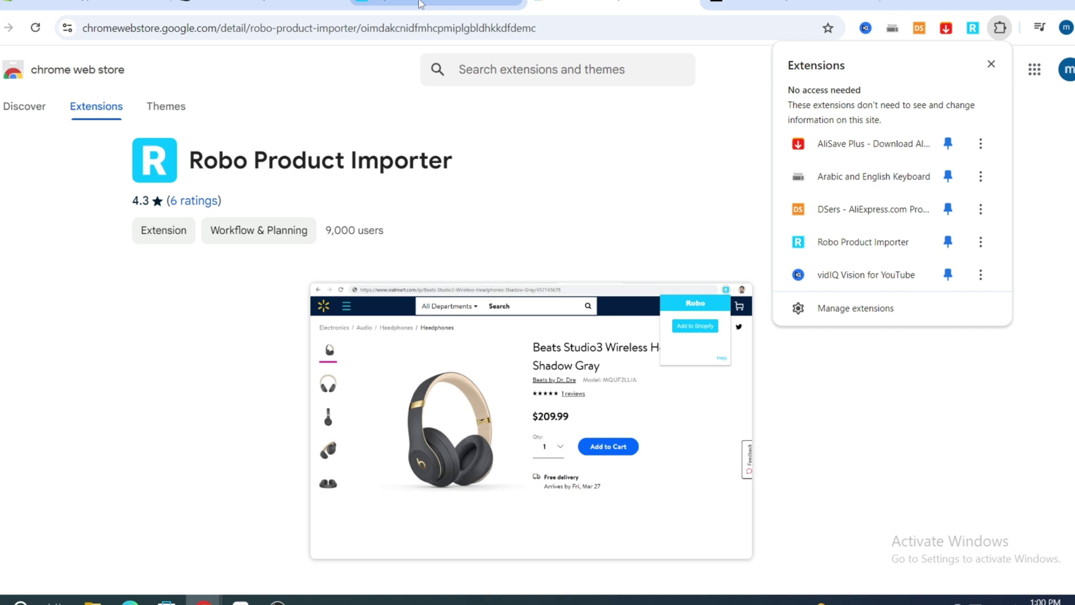
{"action": "left_click", "coordinate": [448, 9]}
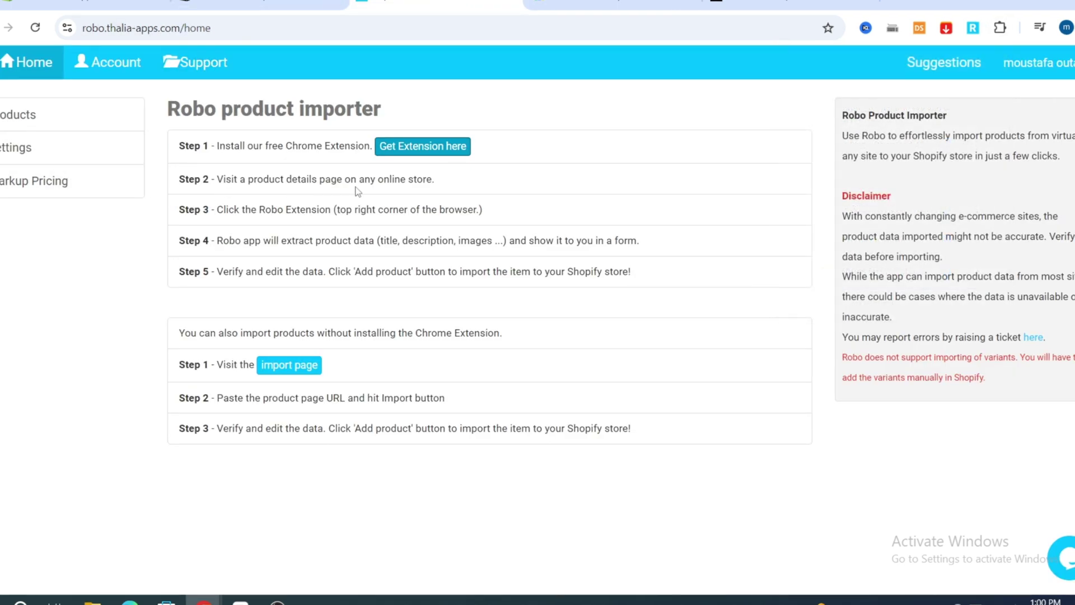
- Preview the sandals product in a quick view on the SHEIN homepage
{"action": "left_click", "coordinate": [776, 3]}
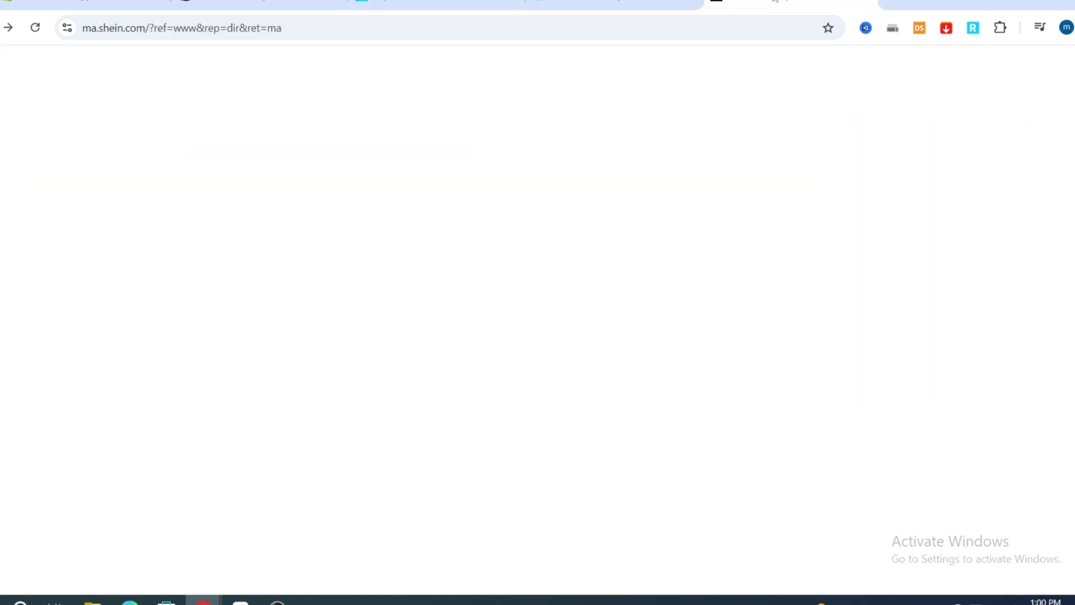
{"action": "scroll", "coordinate": [772, 436], "scroll_direction": "down", "scroll_amount": 9}
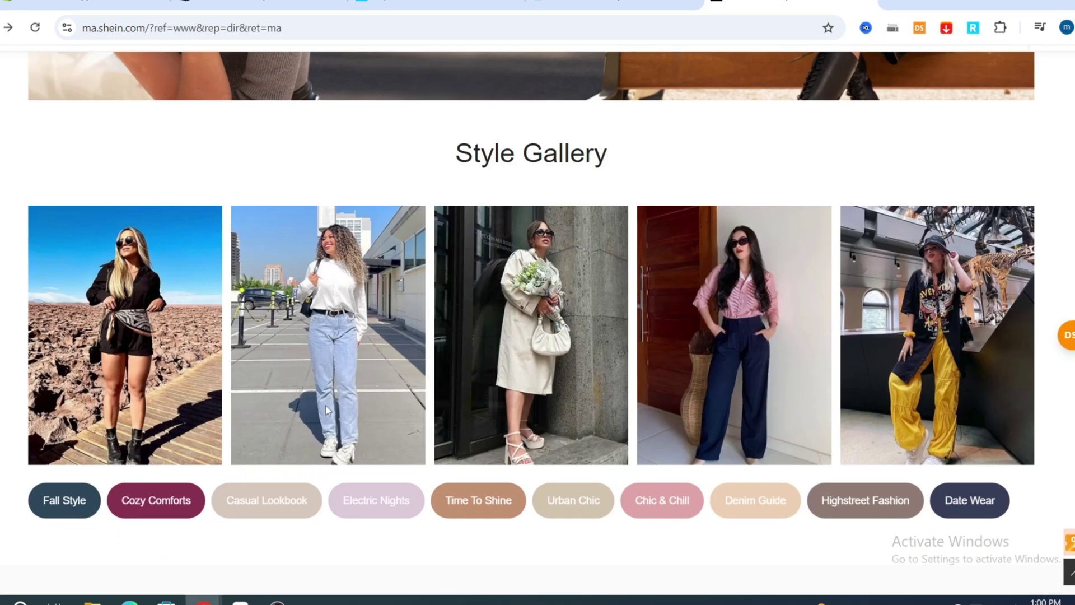
{"action": "scroll", "coordinate": [123, 394], "scroll_direction": "up", "scroll_amount": 6}
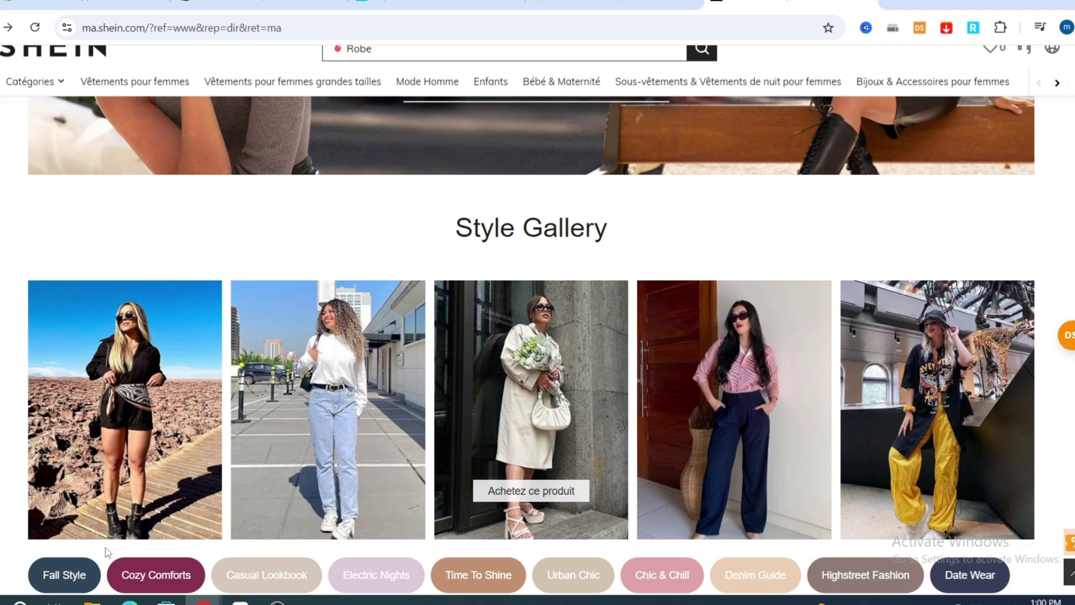
{"action": "left_click", "coordinate": [487, 395]}
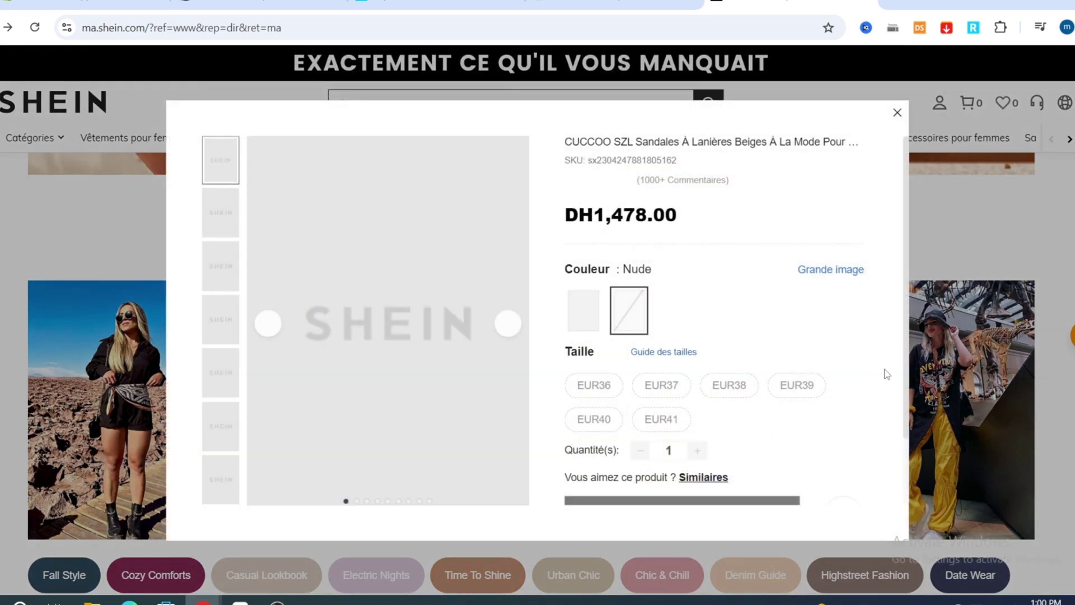
{"action": "left_click", "coordinate": [897, 112]}
{"action": "mouse_move", "coordinate": [531, 448]}
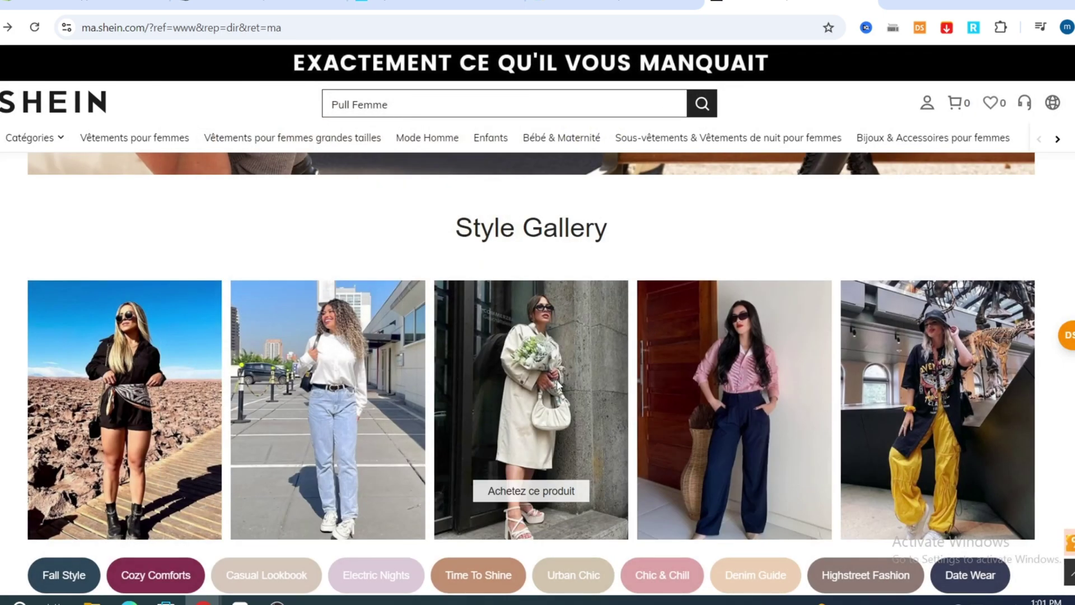
{"action": "left_click", "coordinate": [530, 491]}
{"action": "scroll", "coordinate": [666, 336], "scroll_direction": "down", "scroll_amount": 2}
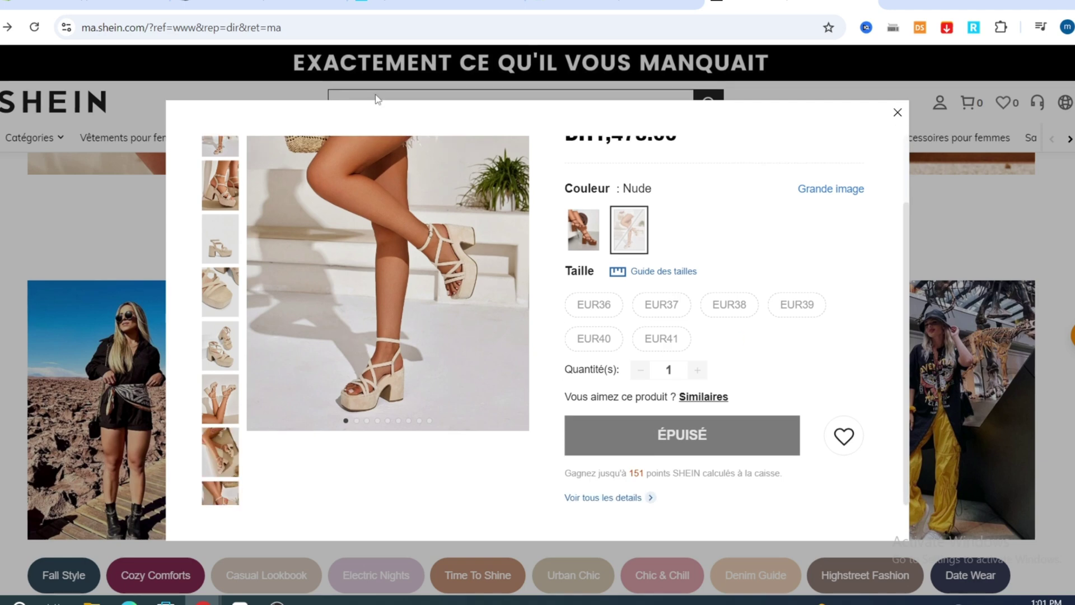
{"action": "left_click", "coordinate": [897, 113]}
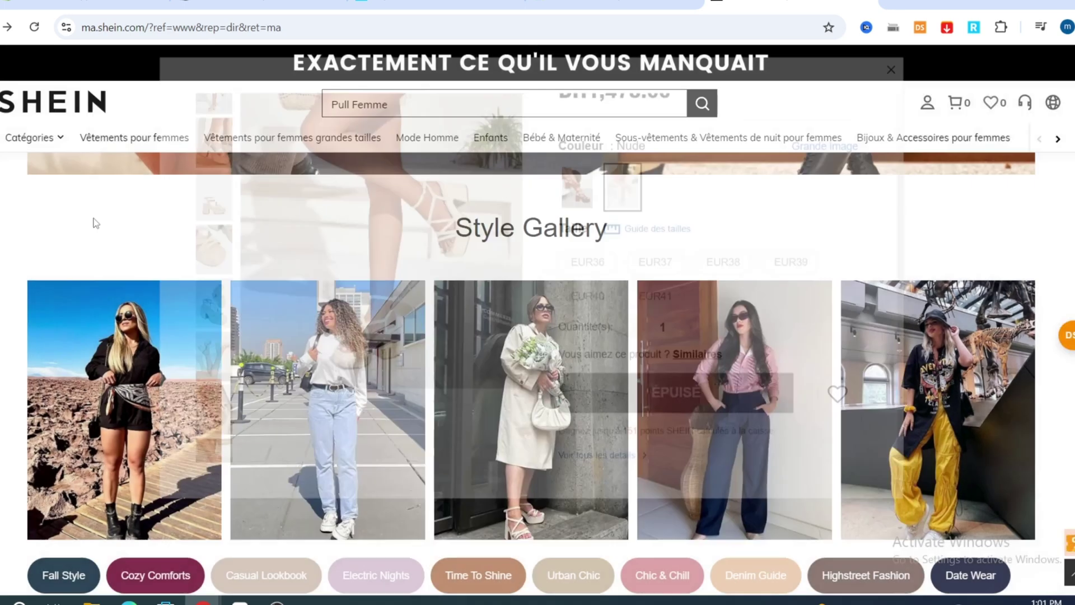
- Open the brown SHEIN Clasi pleated puff-sleeve blouse from the Tops category
{"action": "scroll", "coordinate": [438, 392], "scroll_direction": "up", "scroll_amount": 3}
{"action": "scroll", "coordinate": [438, 392], "scroll_direction": "down", "scroll_amount": 8}
{"action": "scroll", "coordinate": [438, 392], "scroll_direction": "up", "scroll_amount": 15}
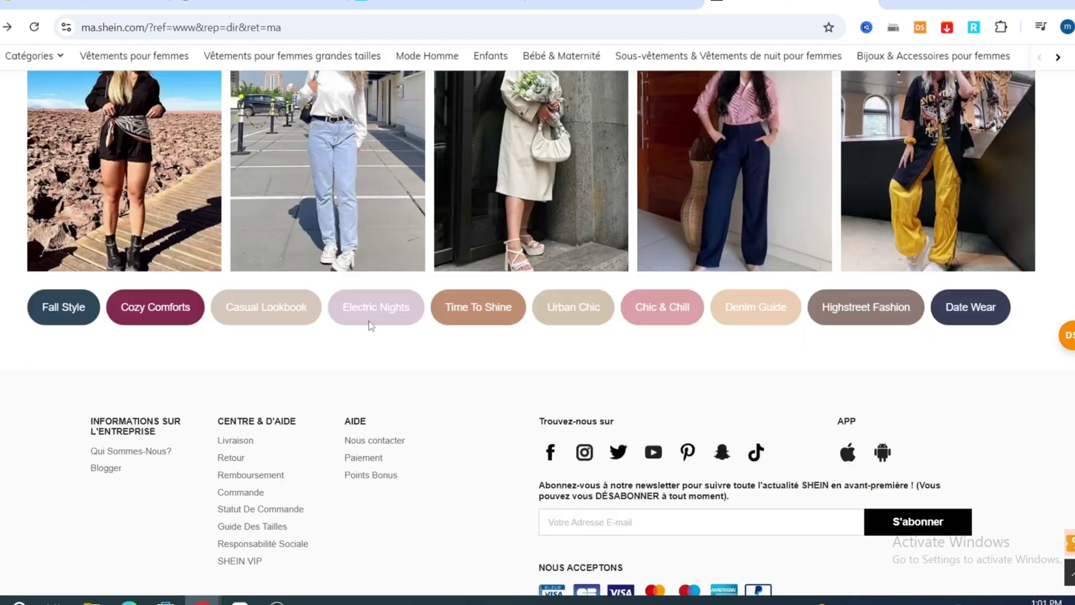
{"action": "scroll", "coordinate": [178, 274], "scroll_direction": "down", "scroll_amount": 3}
{"action": "scroll", "coordinate": [177, 274], "scroll_direction": "down", "scroll_amount": 3}
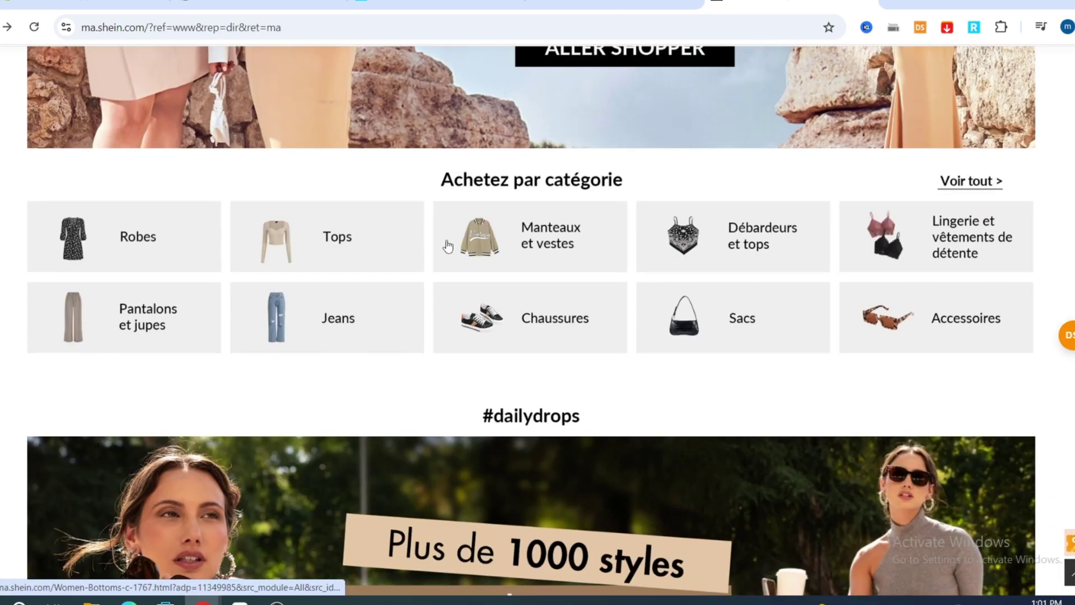
{"action": "left_click", "coordinate": [328, 246]}
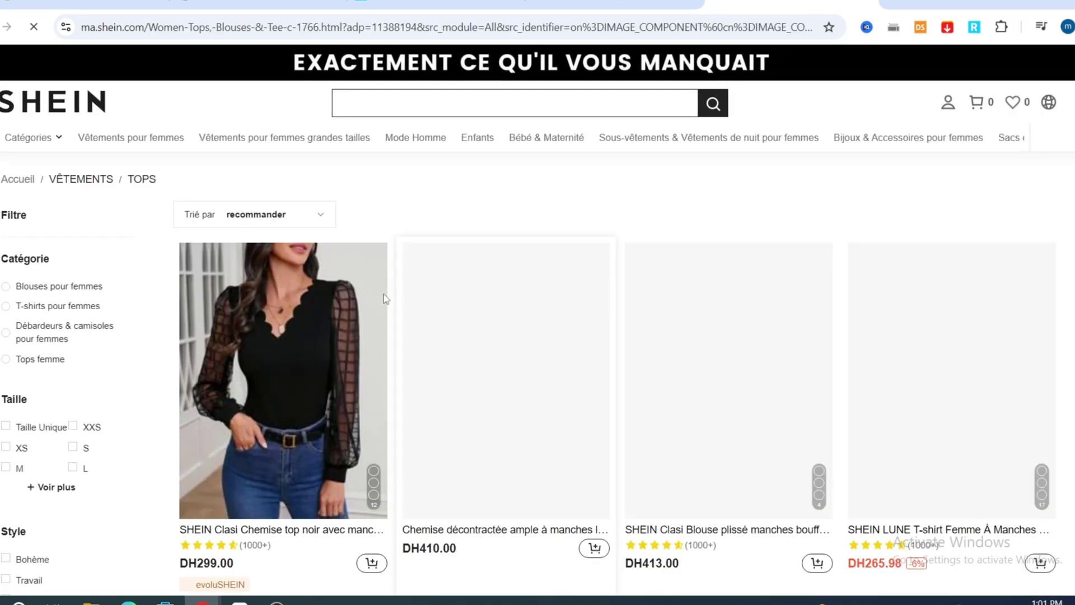
{"action": "scroll", "coordinate": [385, 298], "scroll_direction": "down", "scroll_amount": 4}
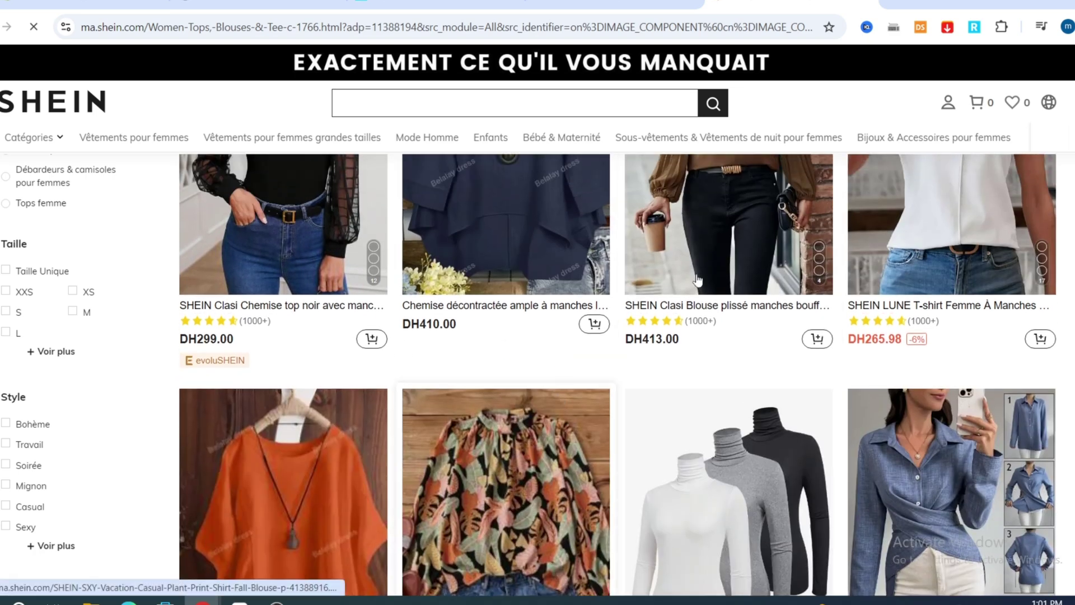
{"action": "scroll", "coordinate": [672, 291], "scroll_direction": "up", "scroll_amount": 3}
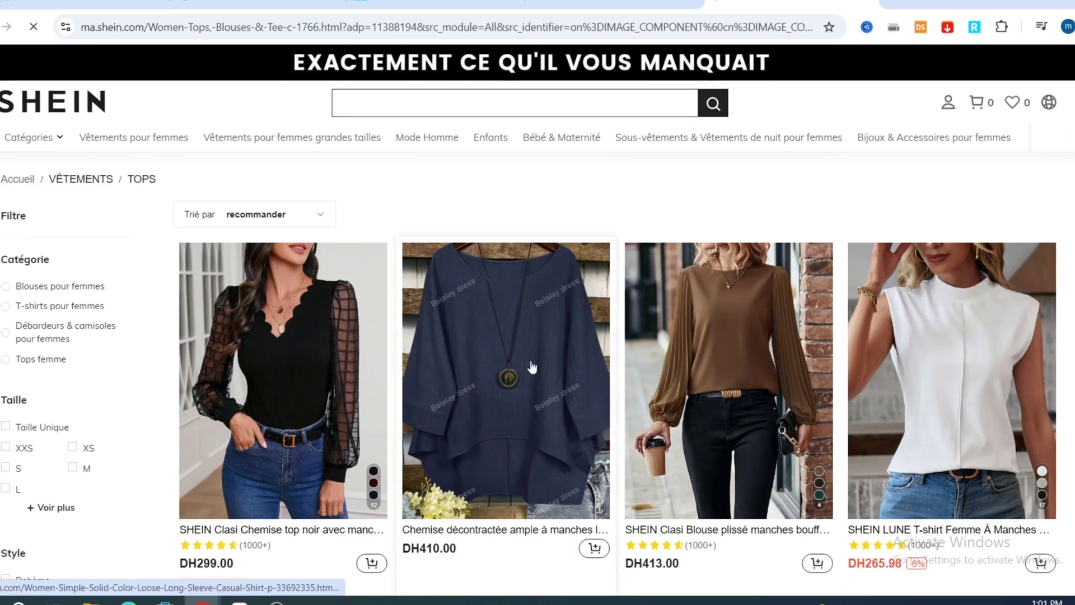
{"action": "left_click", "coordinate": [709, 361]}
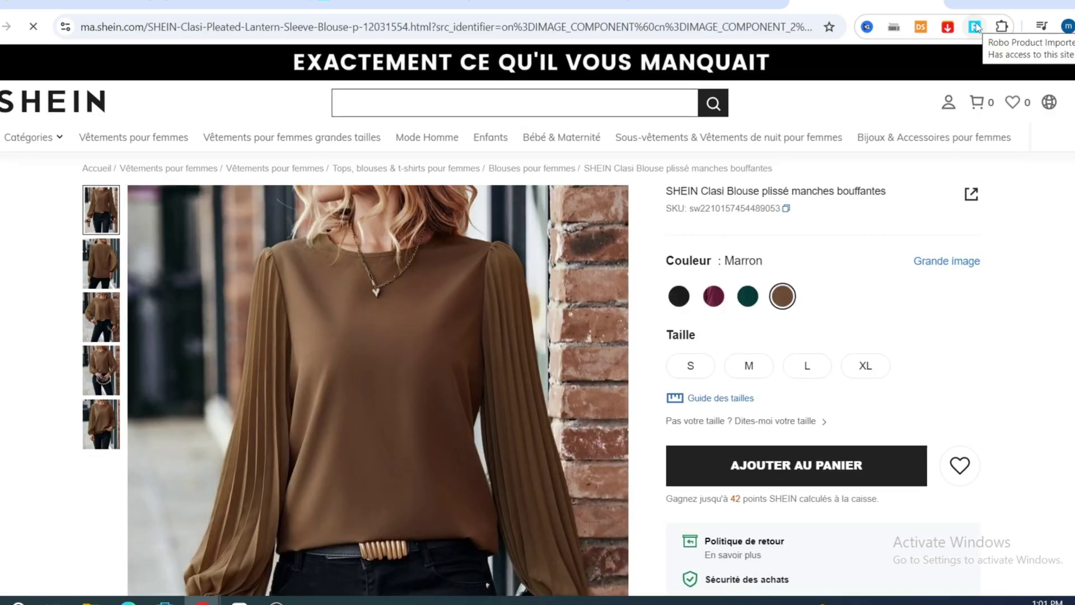
- Send the brown blouse to Robo using the extension's 'Add to Shopify' button
{"action": "left_click", "coordinate": [975, 27]}
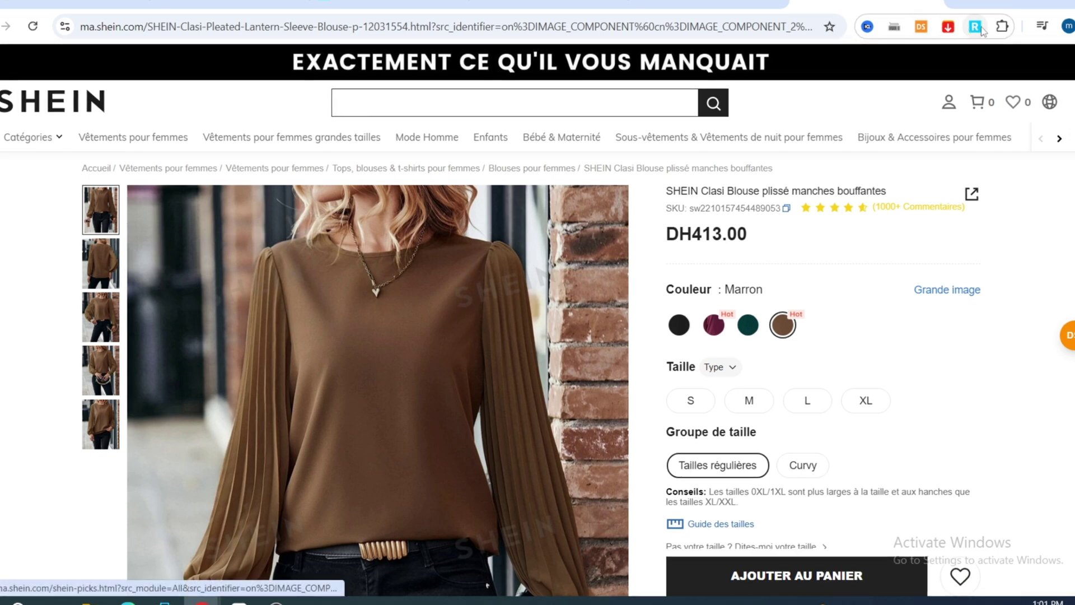
{"action": "left_click", "coordinate": [975, 27]}
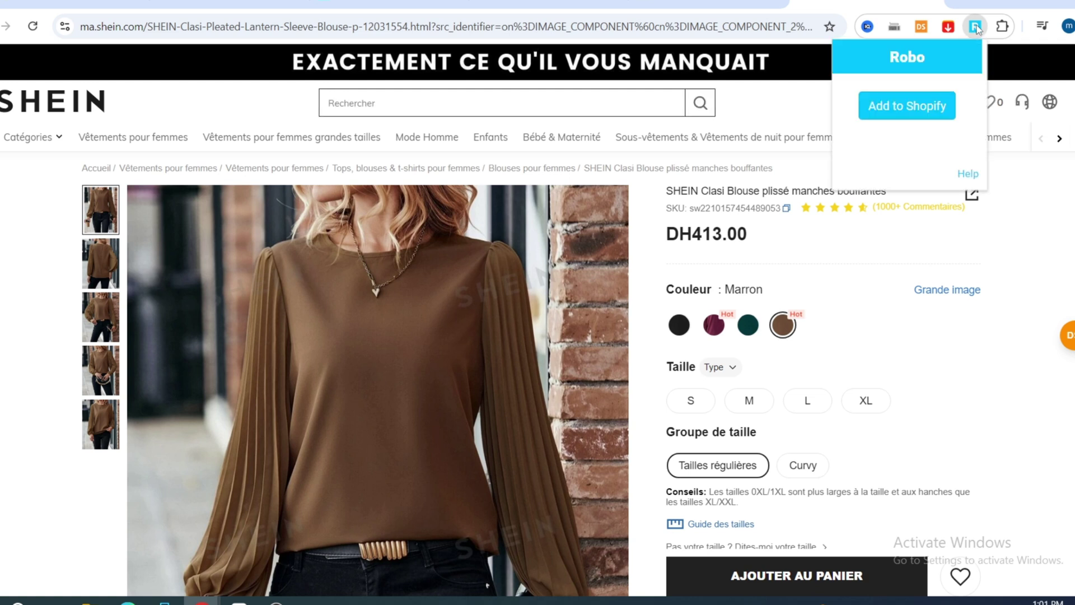
{"action": "left_click", "coordinate": [907, 114]}
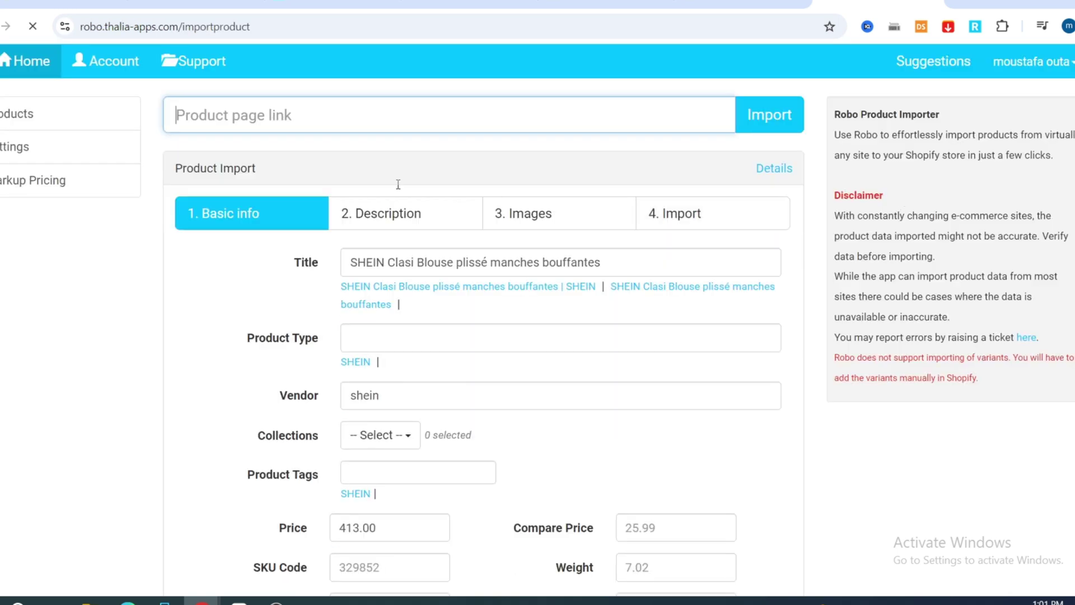
- Remove the 'SHEIN Clasi' prefix from the title and clear the vendor name
{"action": "scroll", "coordinate": [372, 266], "scroll_direction": "down", "scroll_amount": 1}
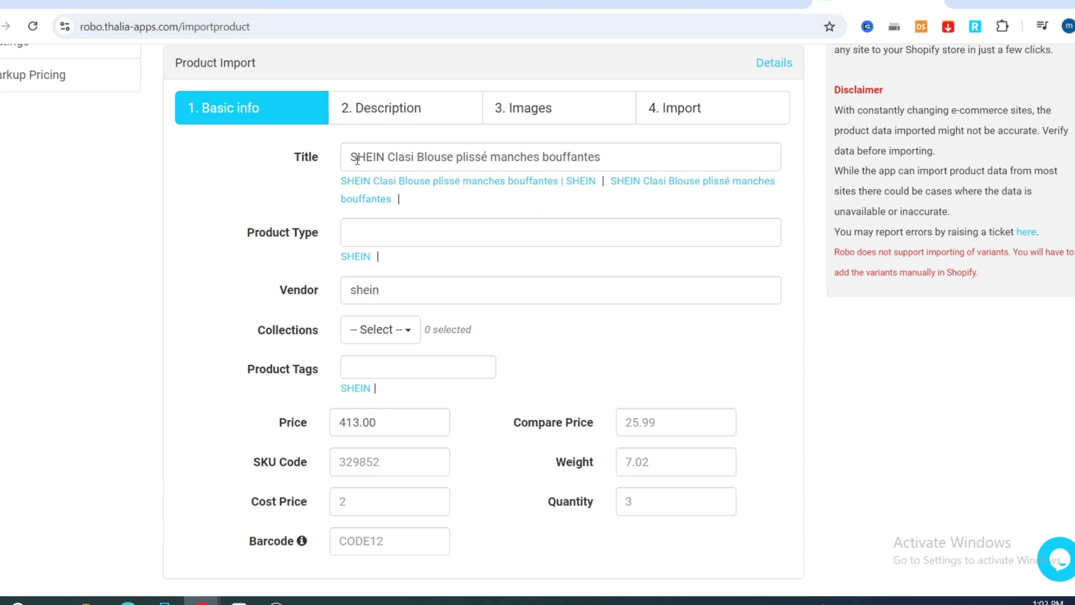
{"action": "left_click_drag", "start_coordinate": [352, 156], "coordinate": [418, 155]}
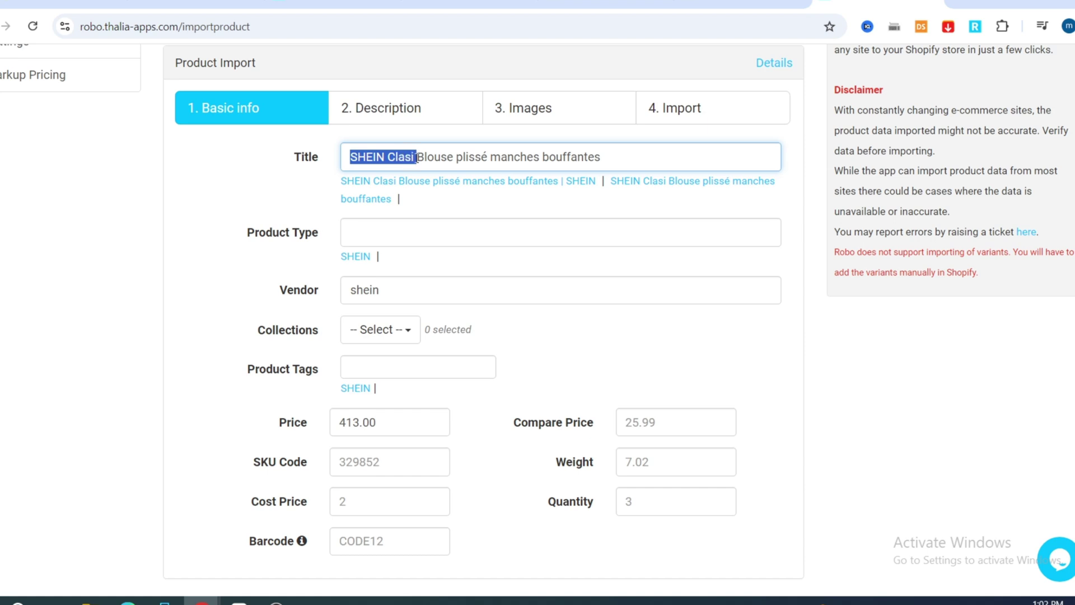
{"action": "key", "text": "BackSpace"}
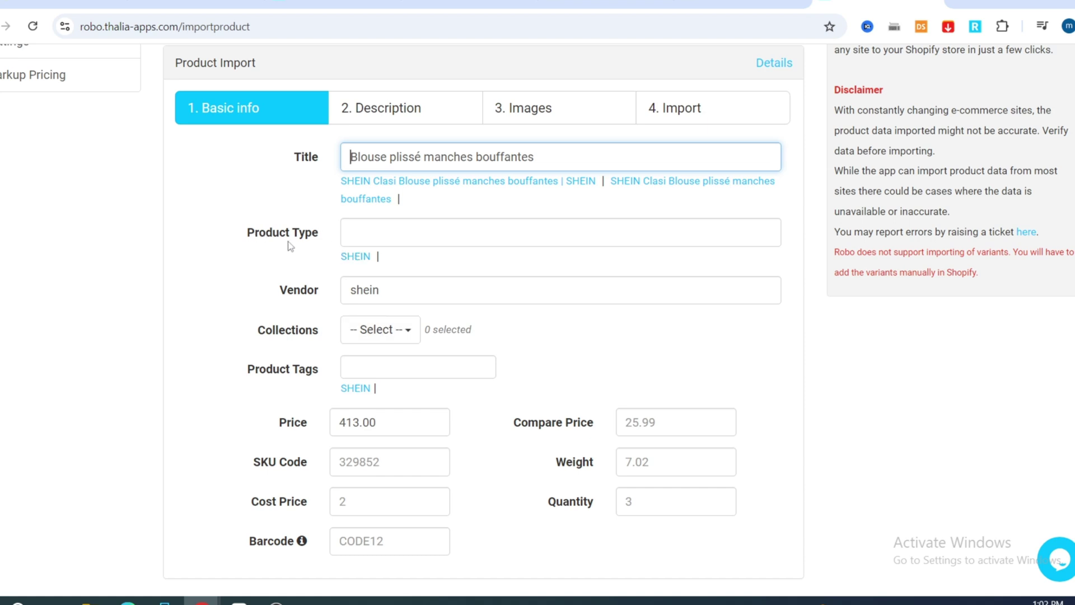
{"action": "left_click", "coordinate": [382, 230]}
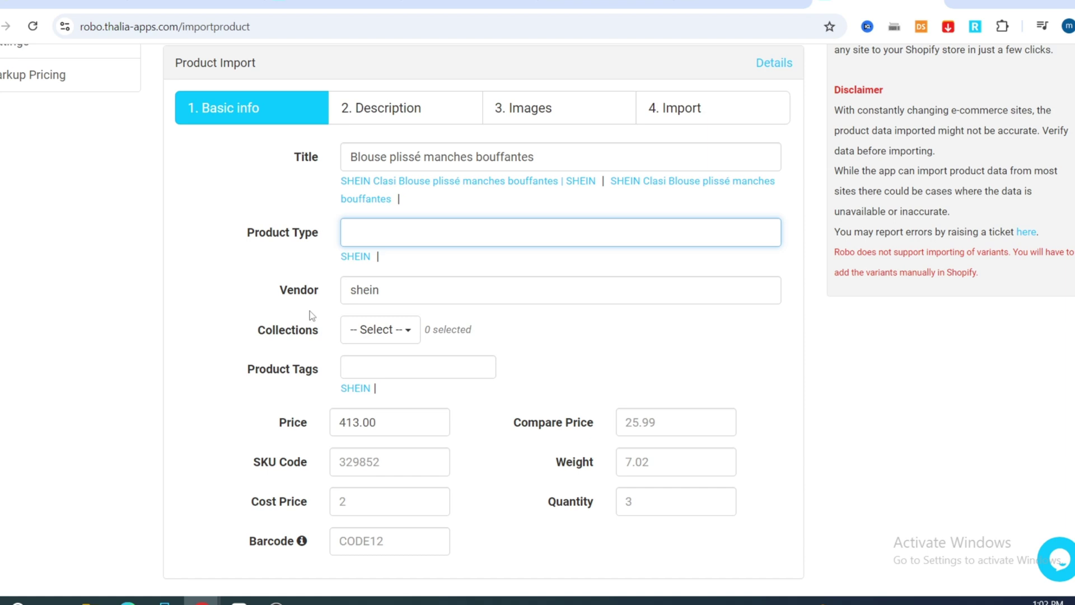
{"action": "left_click_drag", "start_coordinate": [387, 292], "coordinate": [349, 291]}
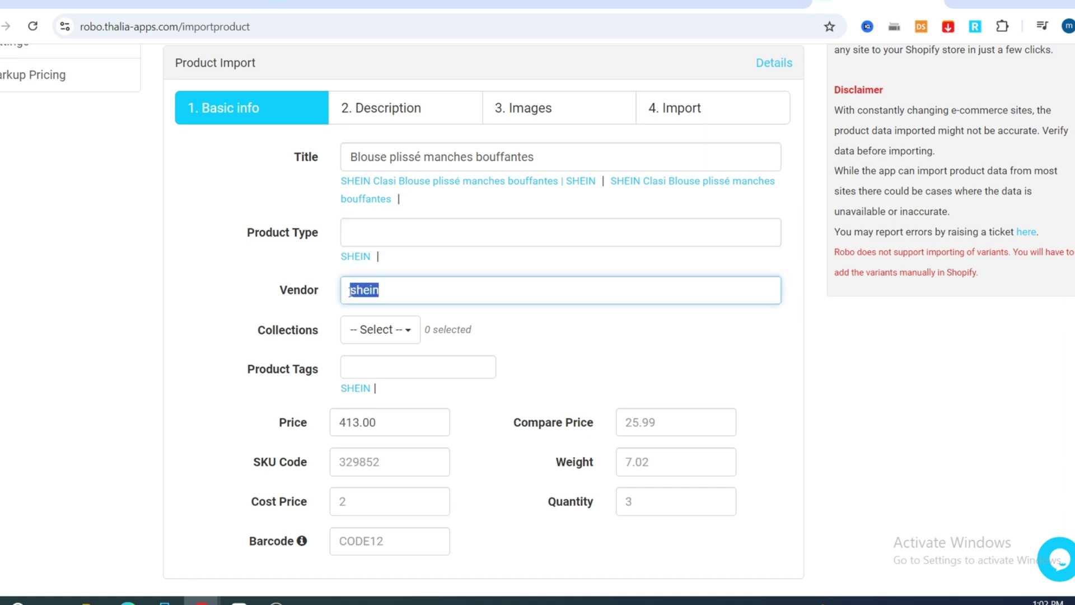
{"action": "key", "text": "BackSpace"}
- Add the blouse to the Home page collection, tag it Blouse, and set price 450
{"action": "left_click", "coordinate": [383, 331]}
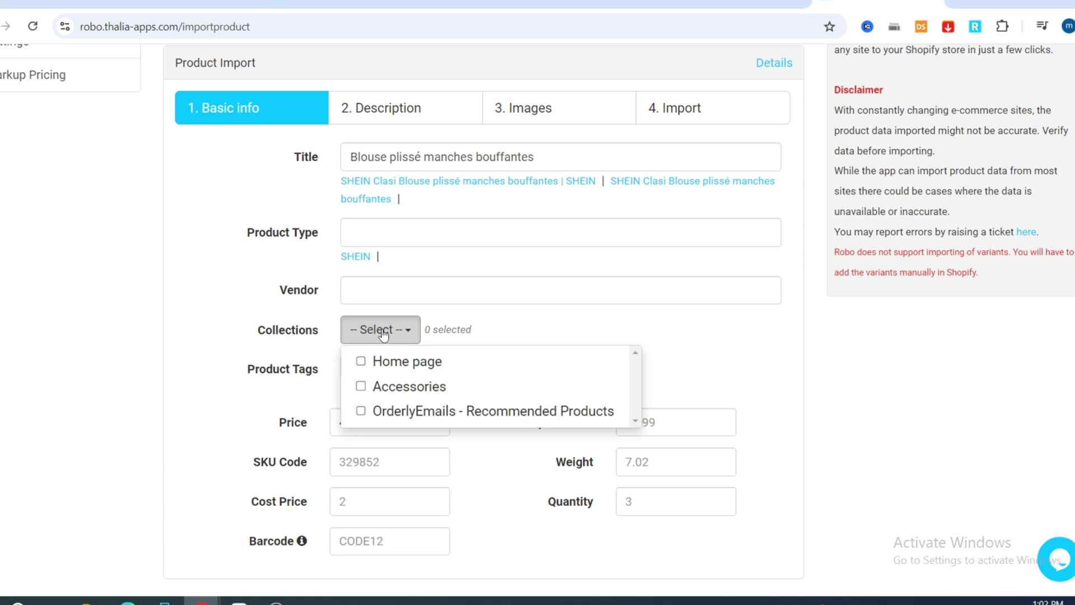
{"action": "left_click", "coordinate": [361, 361]}
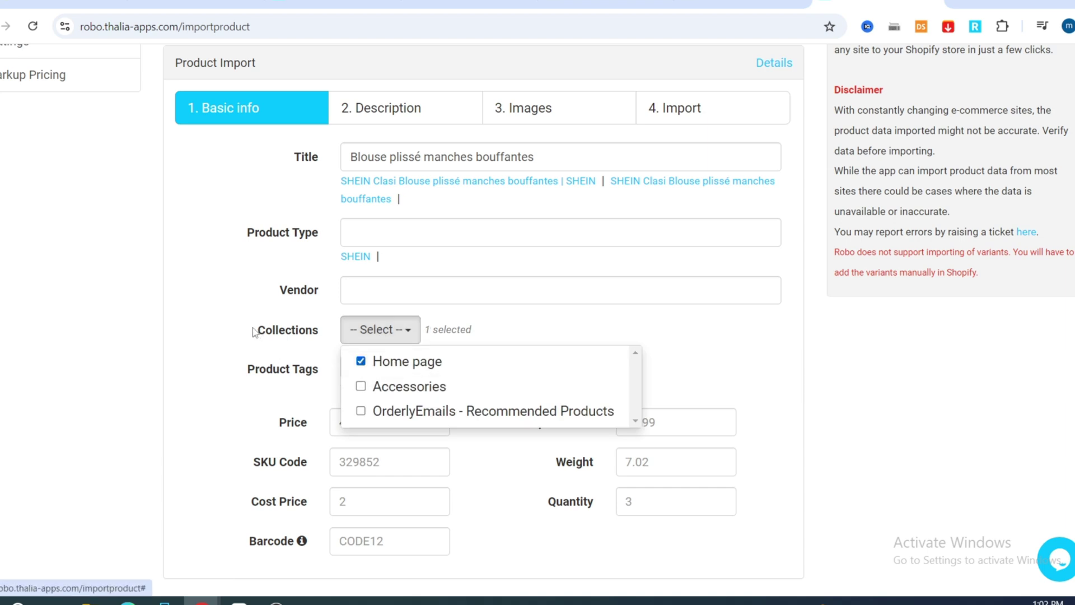
{"action": "left_click", "coordinate": [317, 365]}
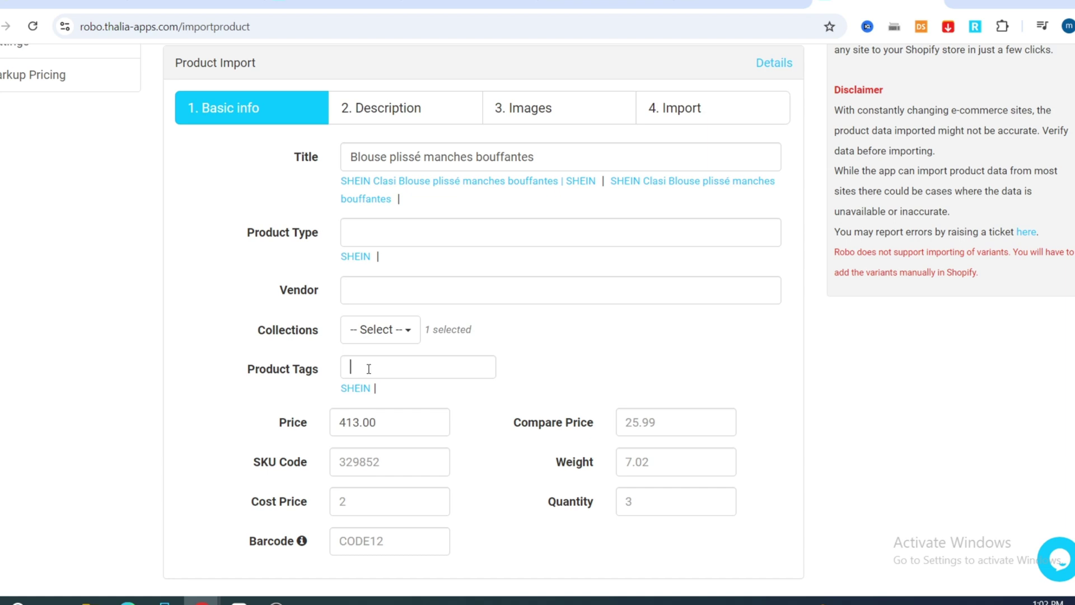
{"action": "double_click", "coordinate": [385, 158]}
{"action": "key", "text": "ctrl+c"}
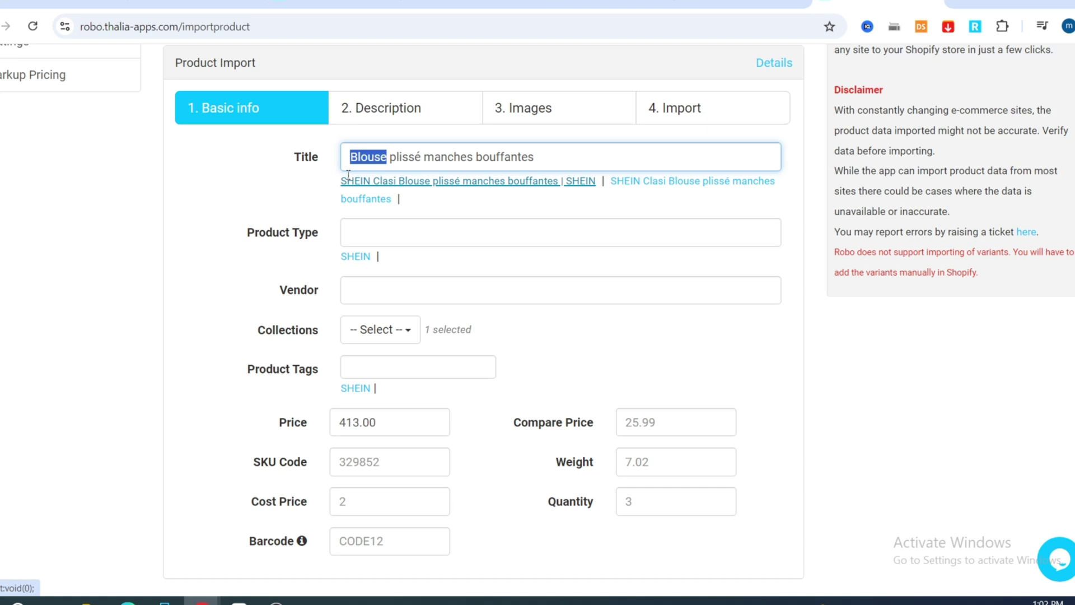
{"action": "left_click", "coordinate": [361, 367]}
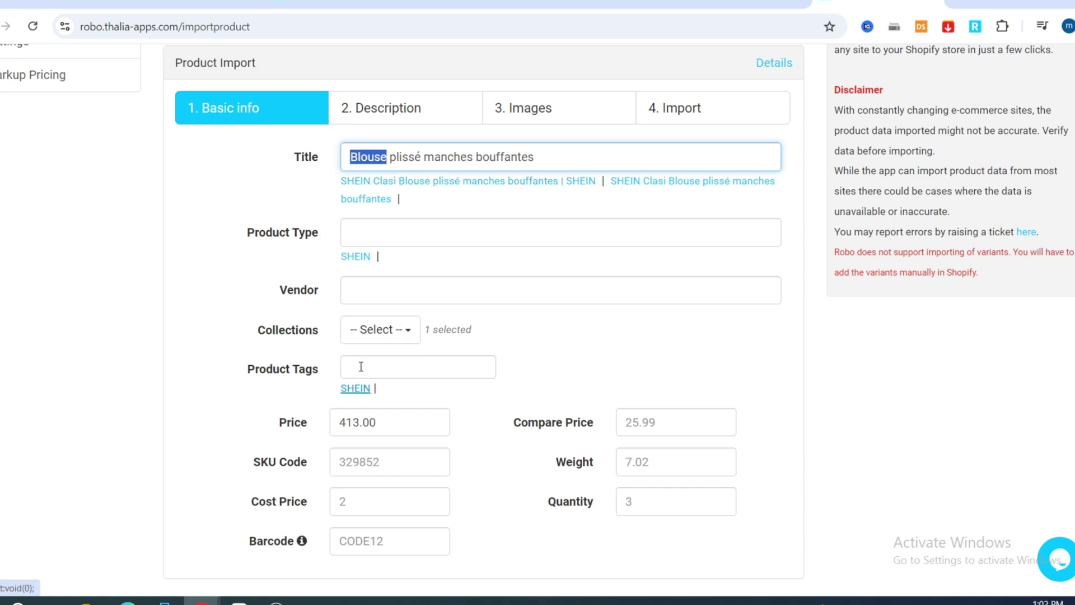
{"action": "key", "text": "ctrl+v"}
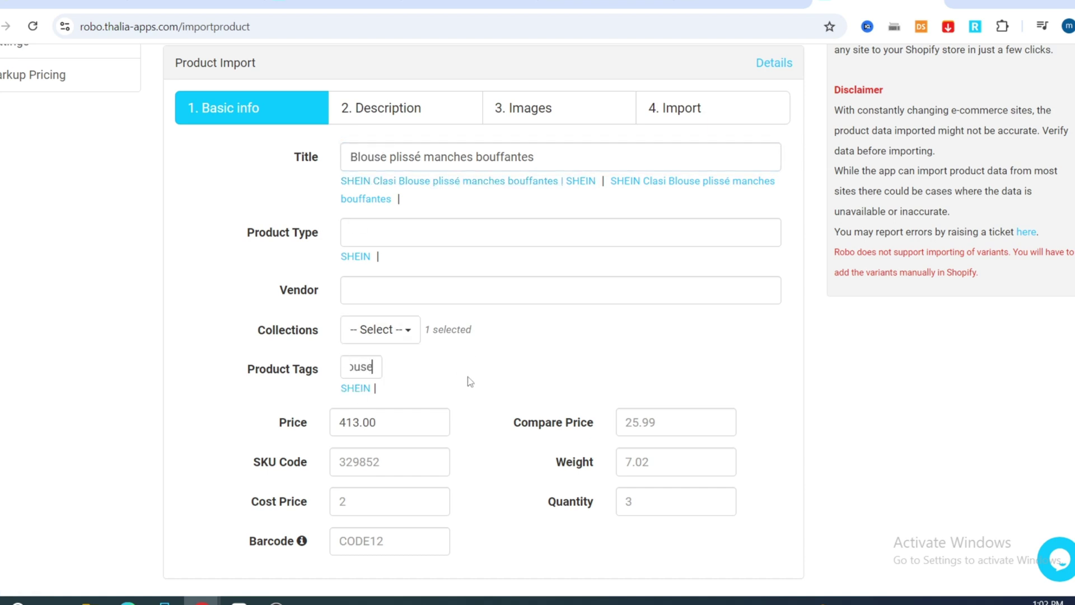
{"action": "double_click", "coordinate": [364, 422]}
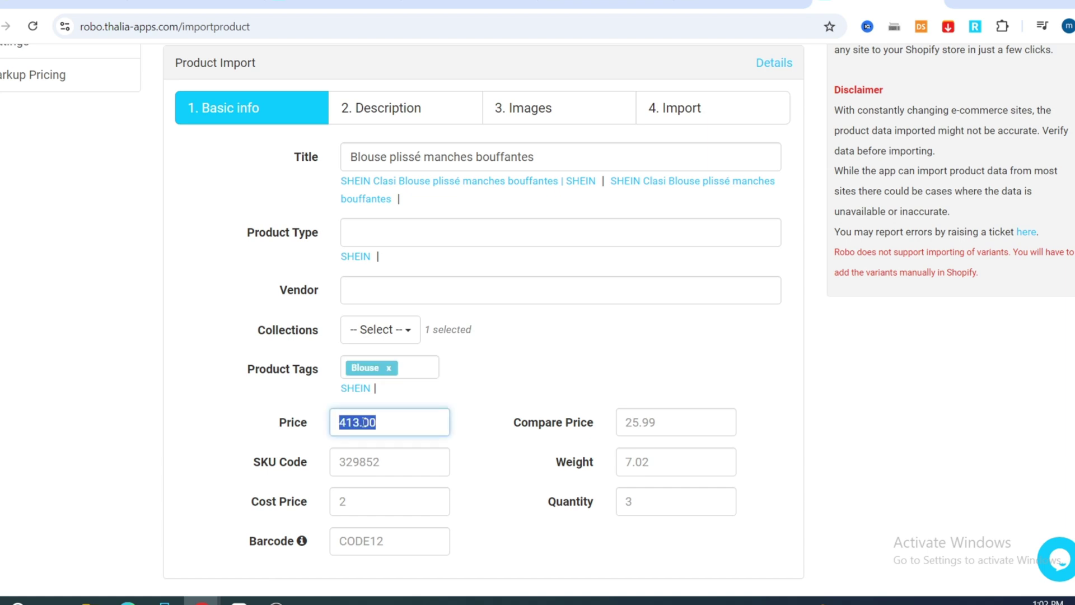
{"action": "type", "text": "450"}
- Select the entire product description and make it bold
{"action": "left_click", "coordinate": [408, 108]}
{"action": "scroll", "coordinate": [253, 242], "scroll_direction": "down", "scroll_amount": 1}
{"action": "scroll", "coordinate": [330, 408], "scroll_direction": "down", "scroll_amount": 4}
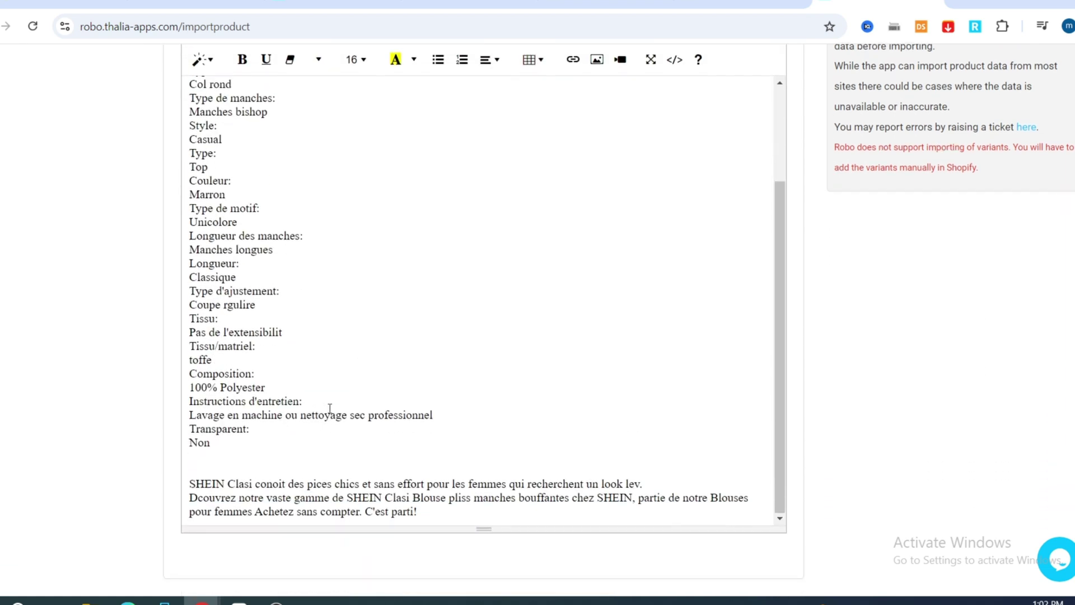
{"action": "scroll", "coordinate": [354, 433], "scroll_direction": "up", "scroll_amount": 8}
{"action": "left_click_drag", "start_coordinate": [186, 290], "coordinate": [535, 516]}
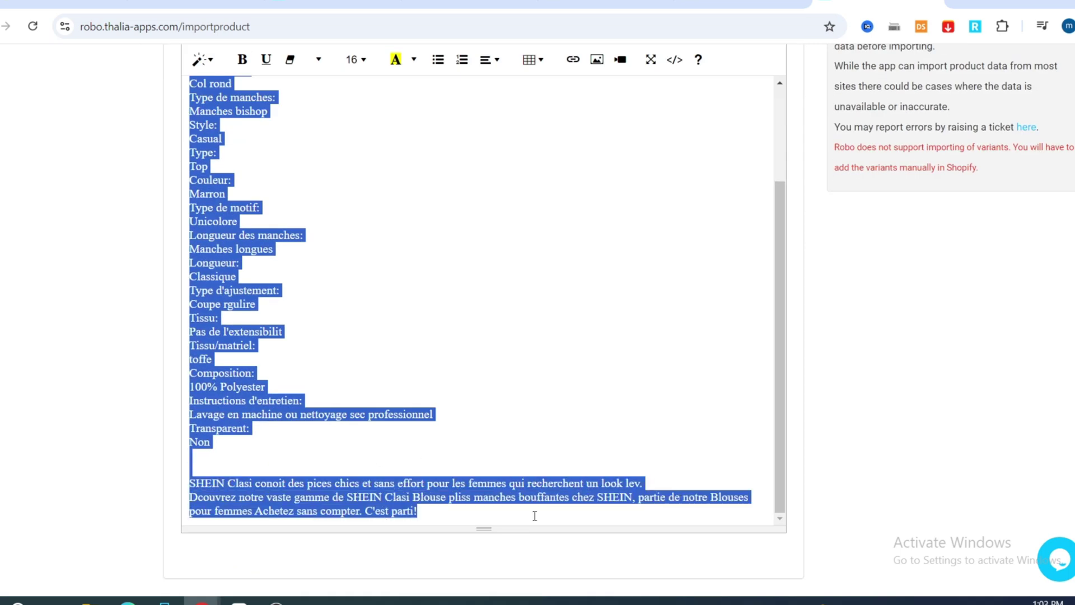
{"action": "left_click", "coordinate": [242, 59]}
- Resize the description text (10, then 24) and move on to the Images step
{"action": "left_click", "coordinate": [356, 59]}
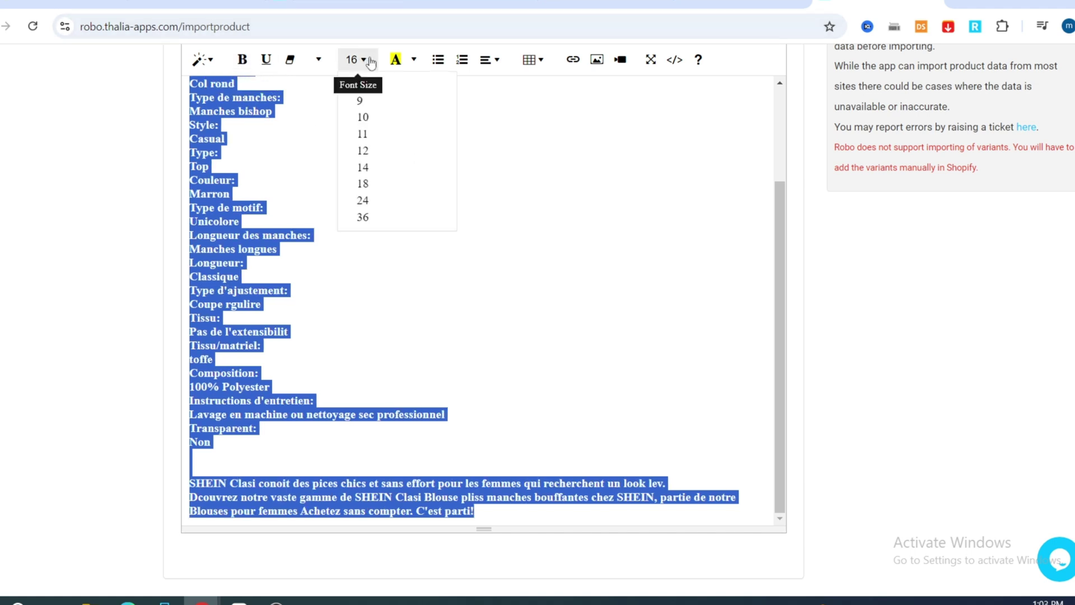
{"action": "left_click", "coordinate": [363, 116]}
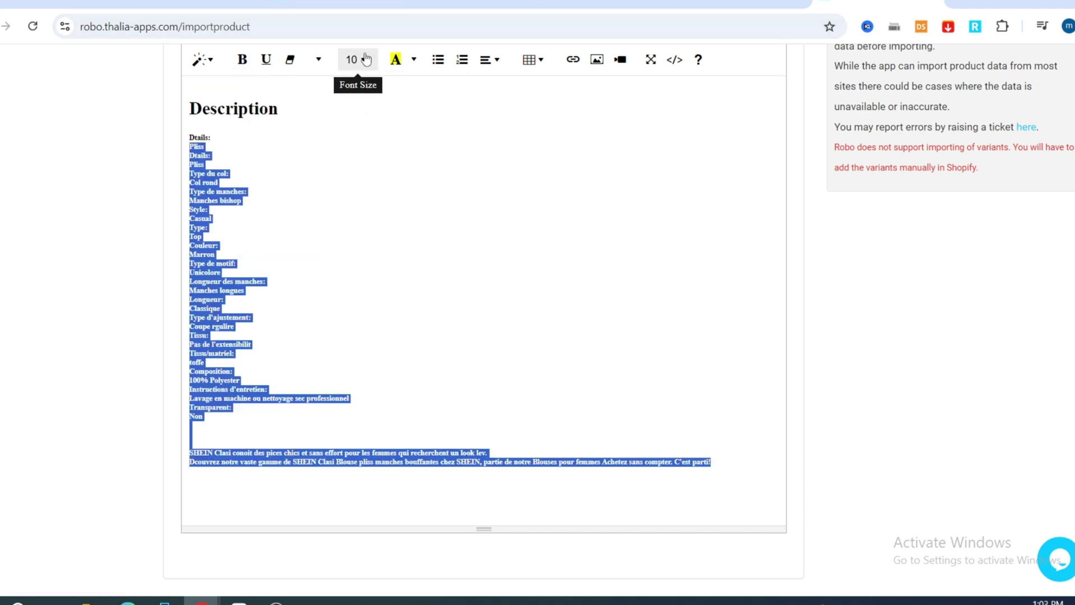
{"action": "left_click", "coordinate": [358, 60]}
{"action": "left_click", "coordinate": [362, 200]}
{"action": "scroll", "coordinate": [563, 280], "scroll_direction": "down", "scroll_amount": 5}
{"action": "scroll", "coordinate": [432, 148], "scroll_direction": "up", "scroll_amount": 4}
{"action": "left_click", "coordinate": [531, 220]}
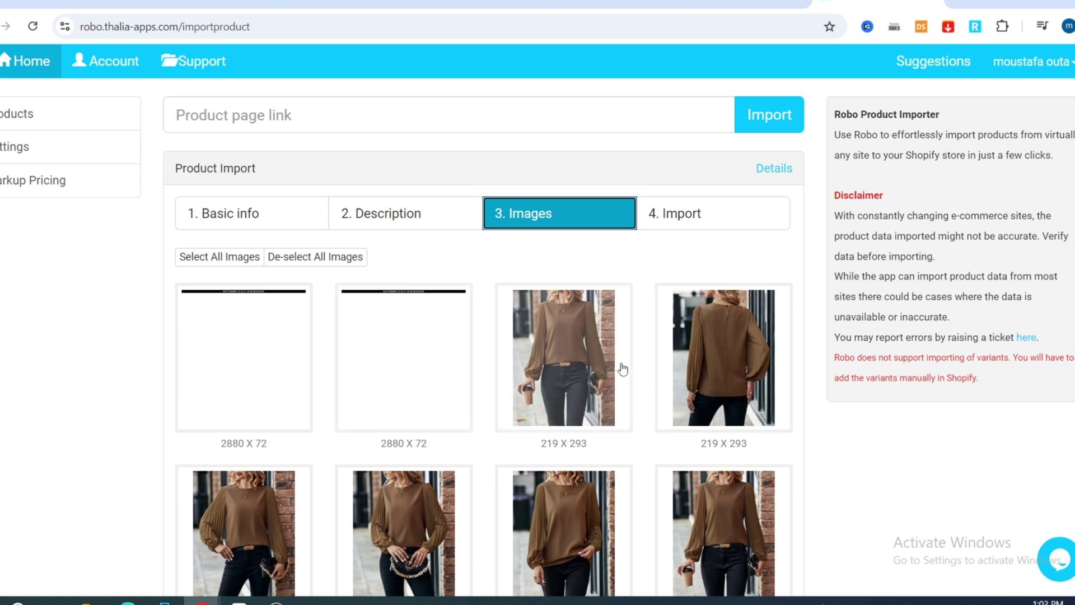
- Drag the blouse photos into the first slots, ahead of the blank banners
{"action": "left_click_drag", "start_coordinate": [567, 353], "coordinate": [243, 358]}
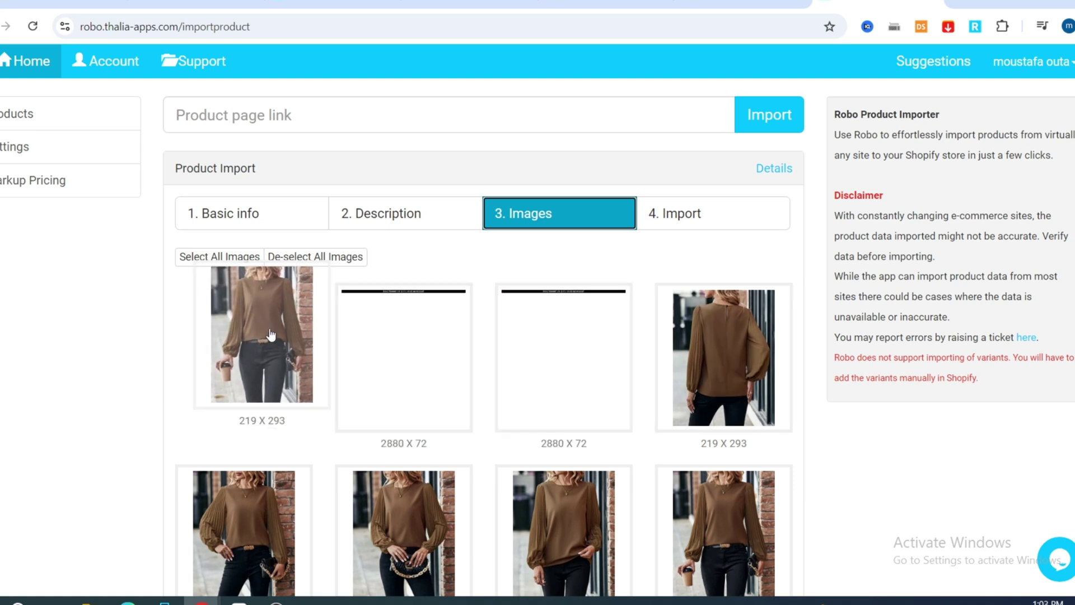
{"action": "left_click_drag", "start_coordinate": [719, 363], "coordinate": [531, 321]}
{"action": "left_click_drag", "start_coordinate": [580, 353], "coordinate": [401, 359]}
{"action": "left_click_drag", "start_coordinate": [376, 490], "coordinate": [559, 359]}
{"action": "left_click_drag", "start_coordinate": [529, 506], "coordinate": [243, 527]}
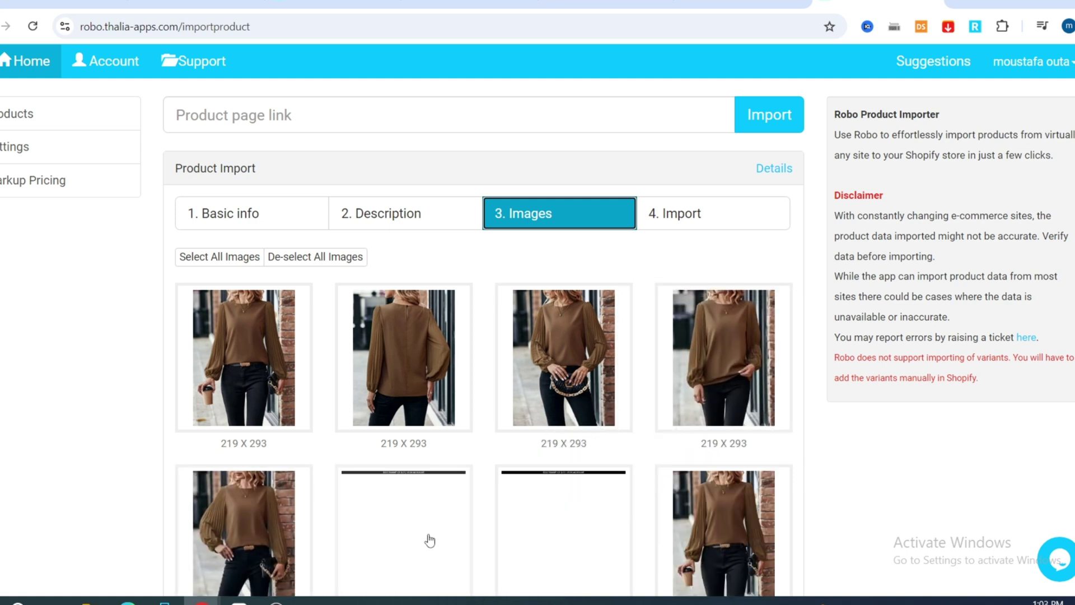
{"action": "left_click_drag", "start_coordinate": [712, 519], "coordinate": [417, 501]}
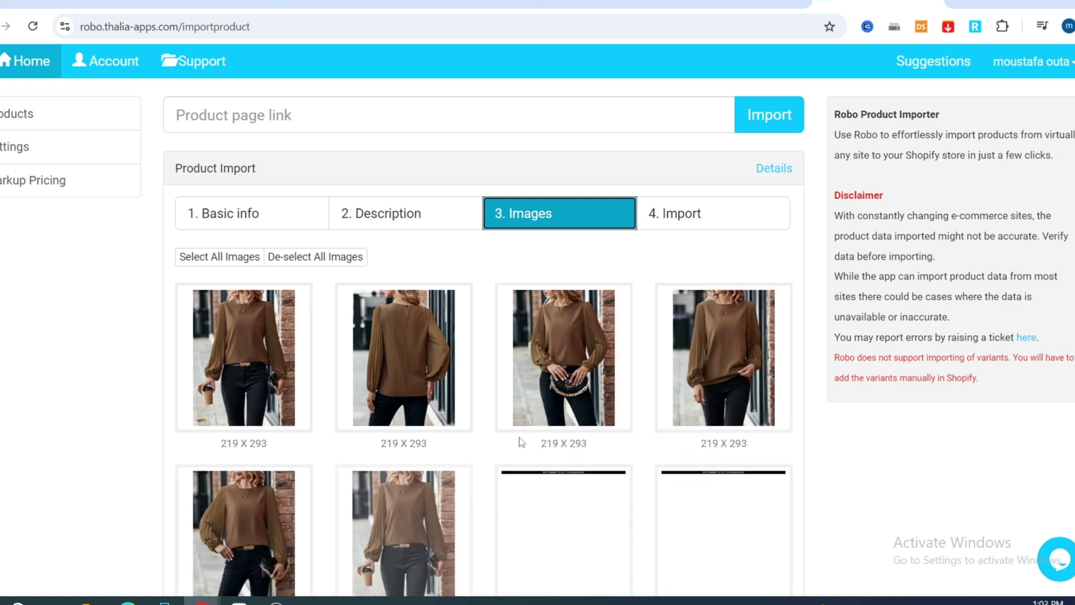
- Import the product into Shopify from the Import step and return to the admin
{"action": "left_click", "coordinate": [715, 218]}
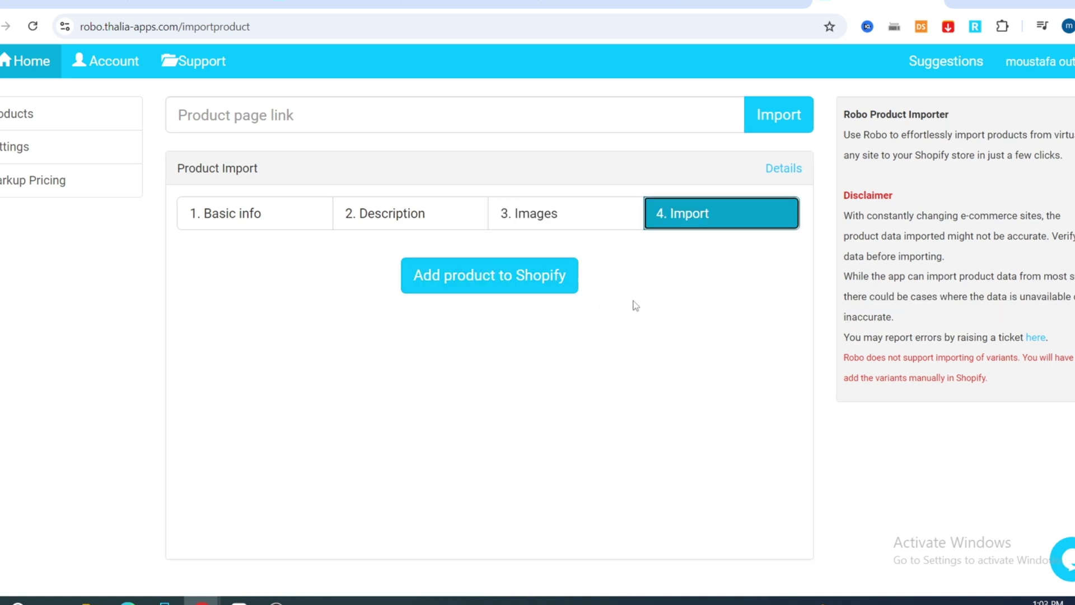
{"action": "left_click", "coordinate": [439, 279]}
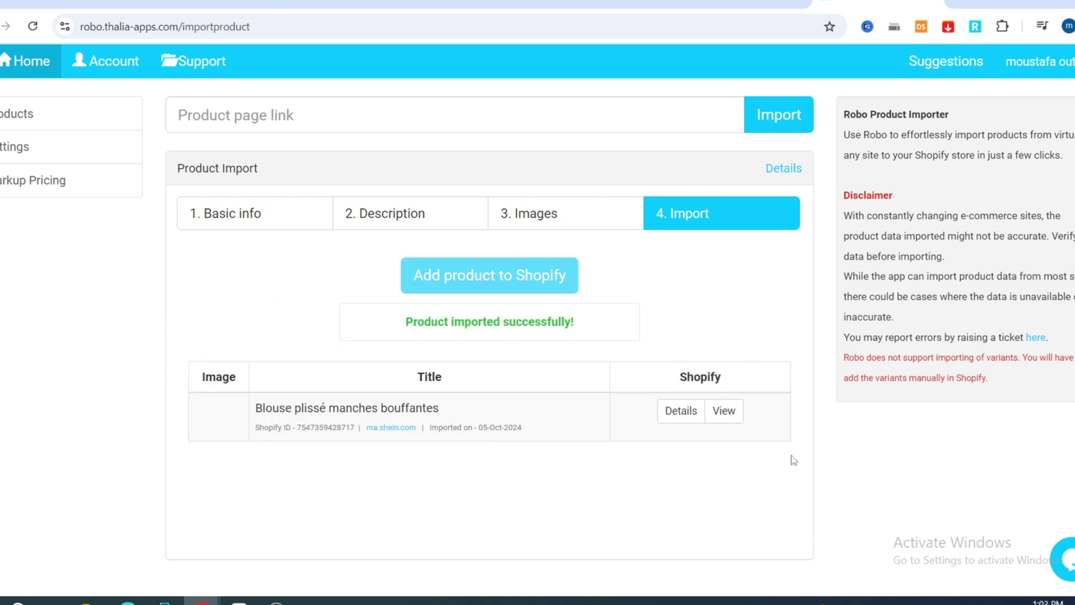
{"action": "left_click", "coordinate": [106, 4]}
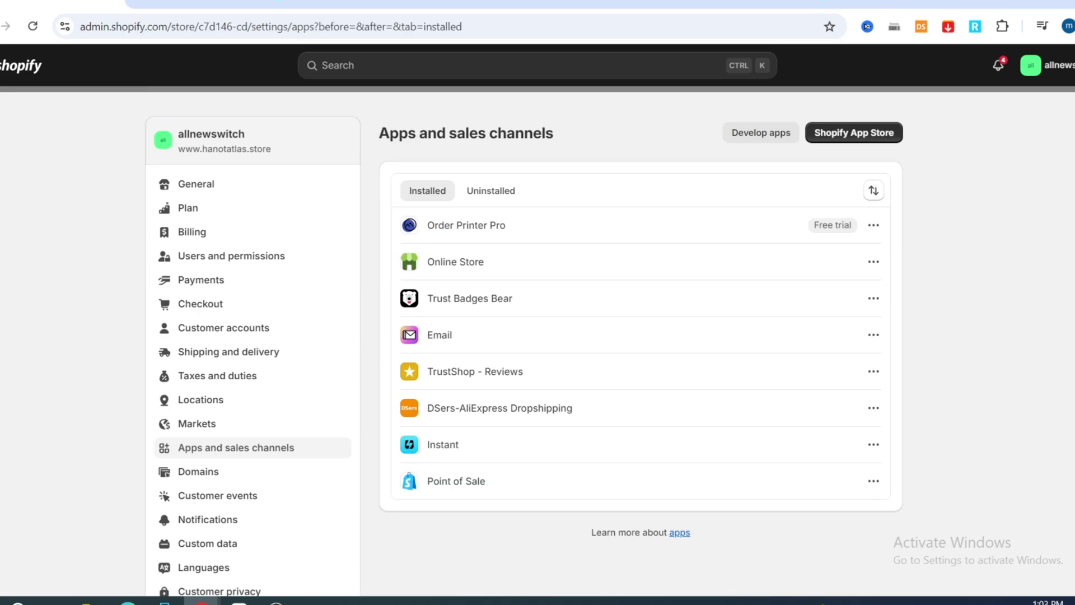
- Go to Shopify's Products list, reload it, and open the imported Blouse plissé manches bouffantes
{"action": "left_click", "coordinate": [13, 72]}
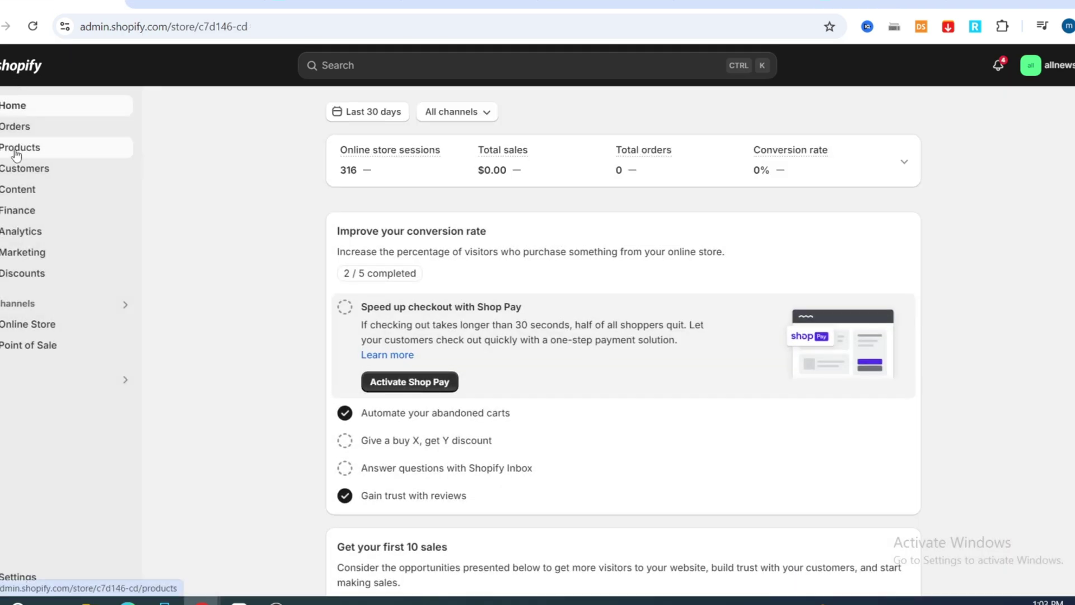
{"action": "left_click", "coordinate": [16, 155]}
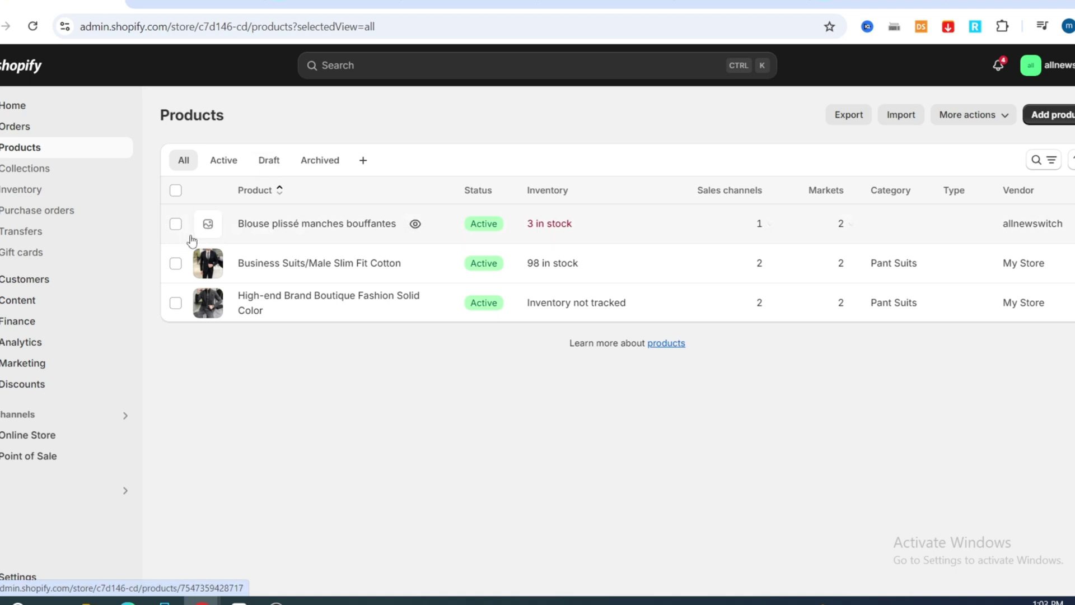
{"action": "left_click", "coordinate": [711, 5]}
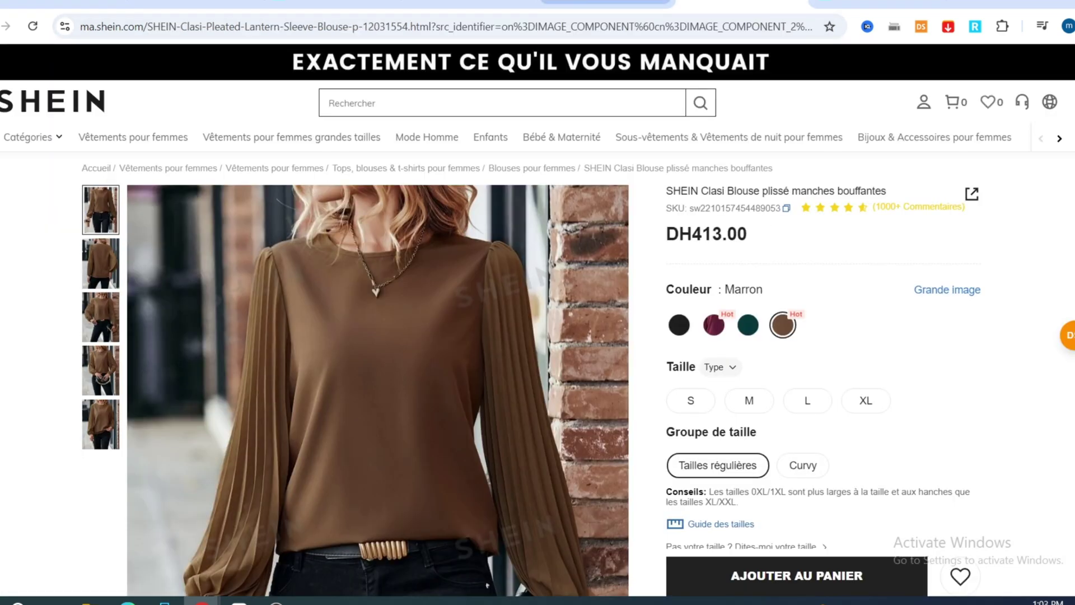
{"action": "left_click", "coordinate": [604, 5]}
{"action": "left_click", "coordinate": [93, 5]}
{"action": "left_click", "coordinate": [33, 27]}
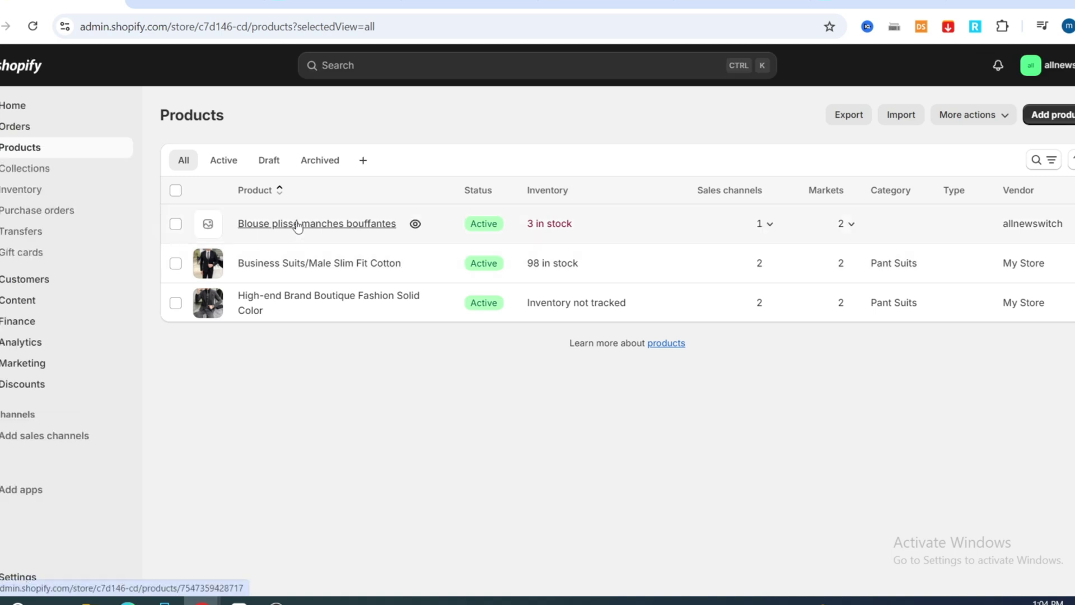
{"action": "left_click", "coordinate": [297, 224]}
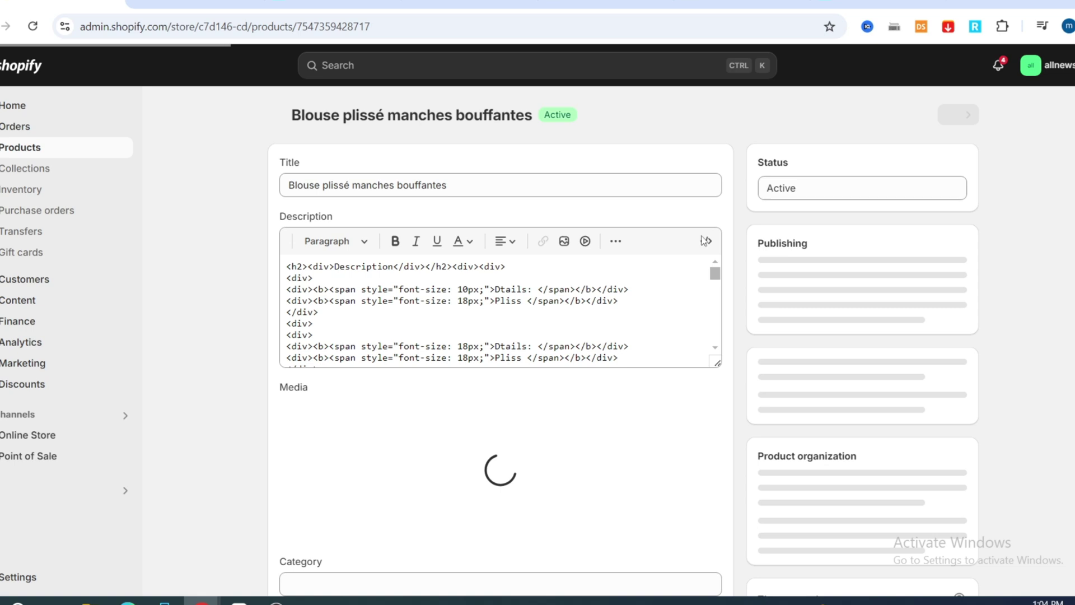
{"action": "scroll", "coordinate": [815, 325], "scroll_direction": "down", "scroll_amount": 7}
{"action": "scroll", "coordinate": [866, 349], "scroll_direction": "down", "scroll_amount": 12}
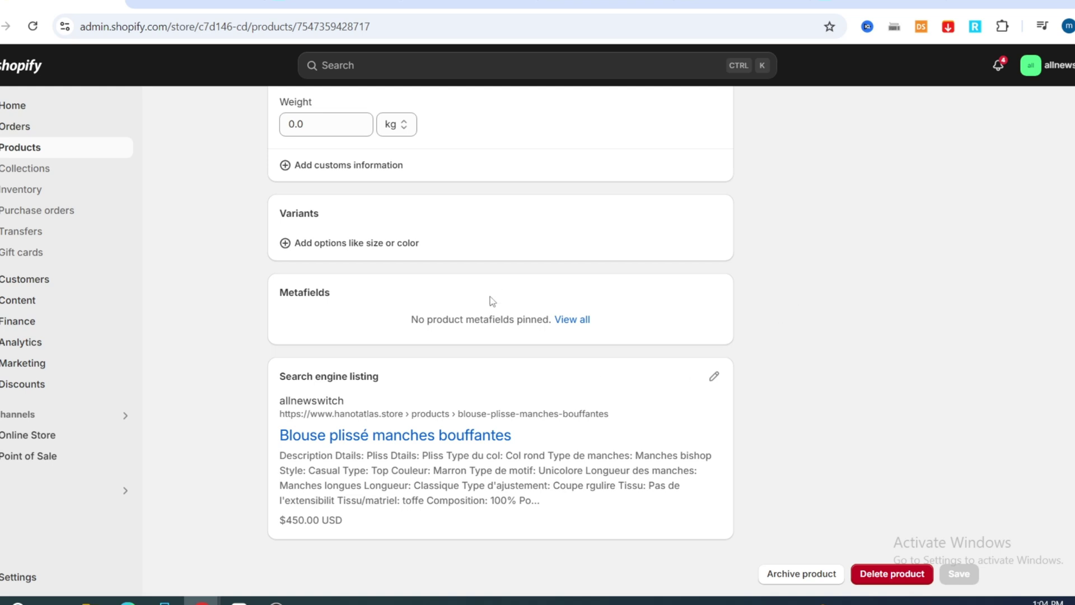
{"action": "scroll", "coordinate": [491, 301], "scroll_direction": "up", "scroll_amount": 3}
{"action": "scroll", "coordinate": [534, 297], "scroll_direction": "up", "scroll_amount": 2}
{"action": "scroll", "coordinate": [534, 297], "scroll_direction": "up", "scroll_amount": 6}
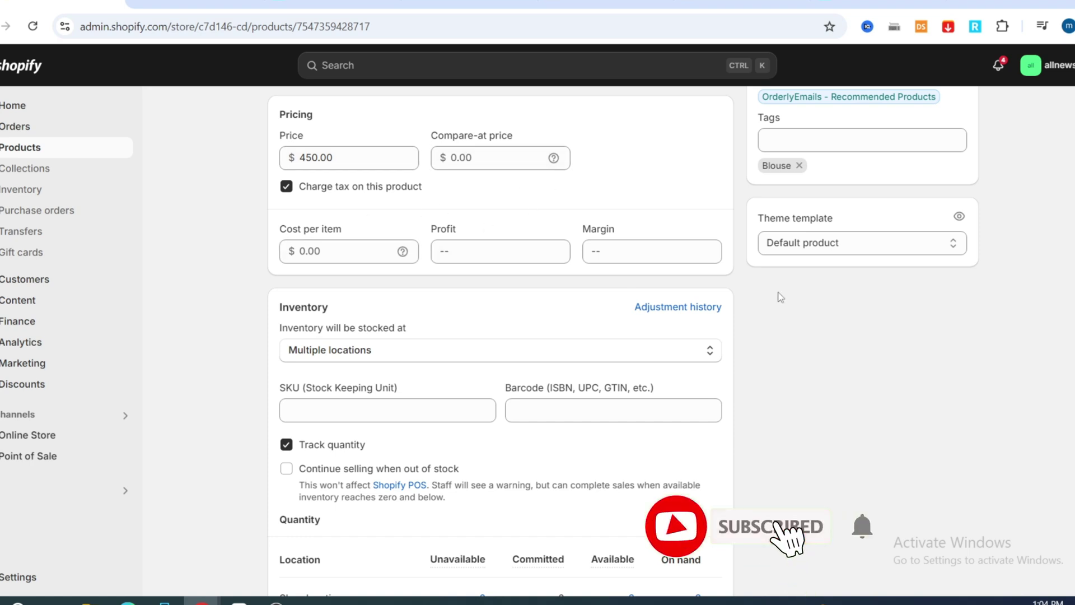
{"action": "scroll", "coordinate": [784, 286], "scroll_direction": "up", "scroll_amount": 3}
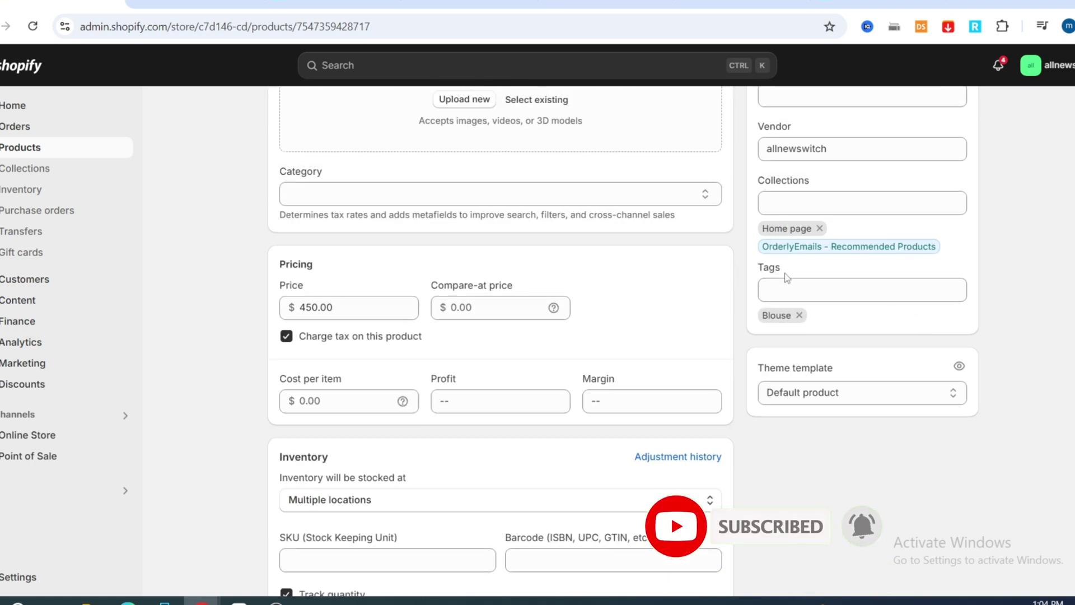
{"action": "scroll", "coordinate": [466, 241], "scroll_direction": "down", "scroll_amount": 3}
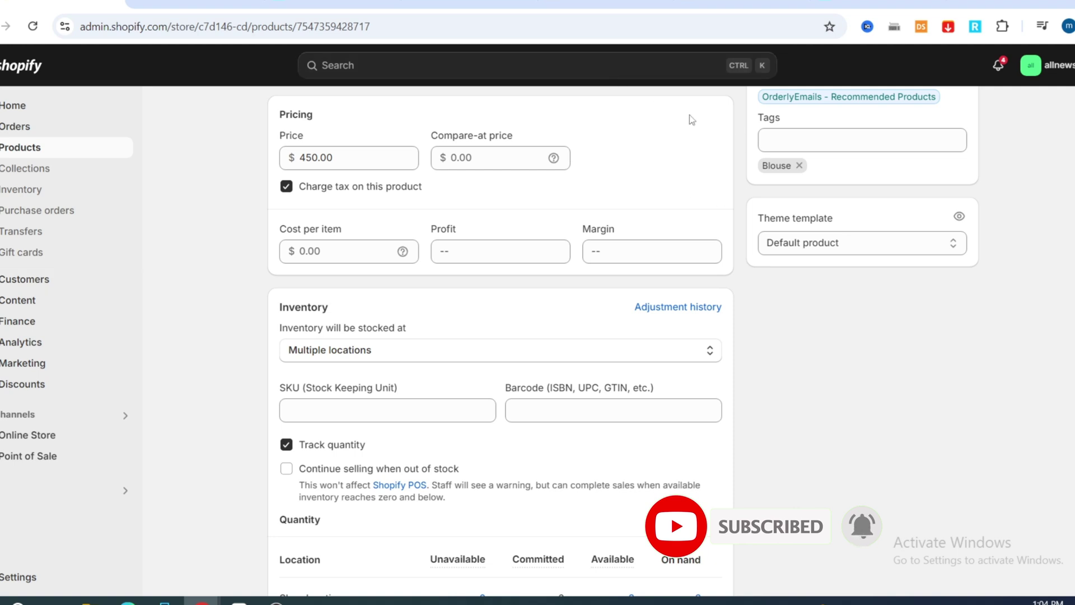